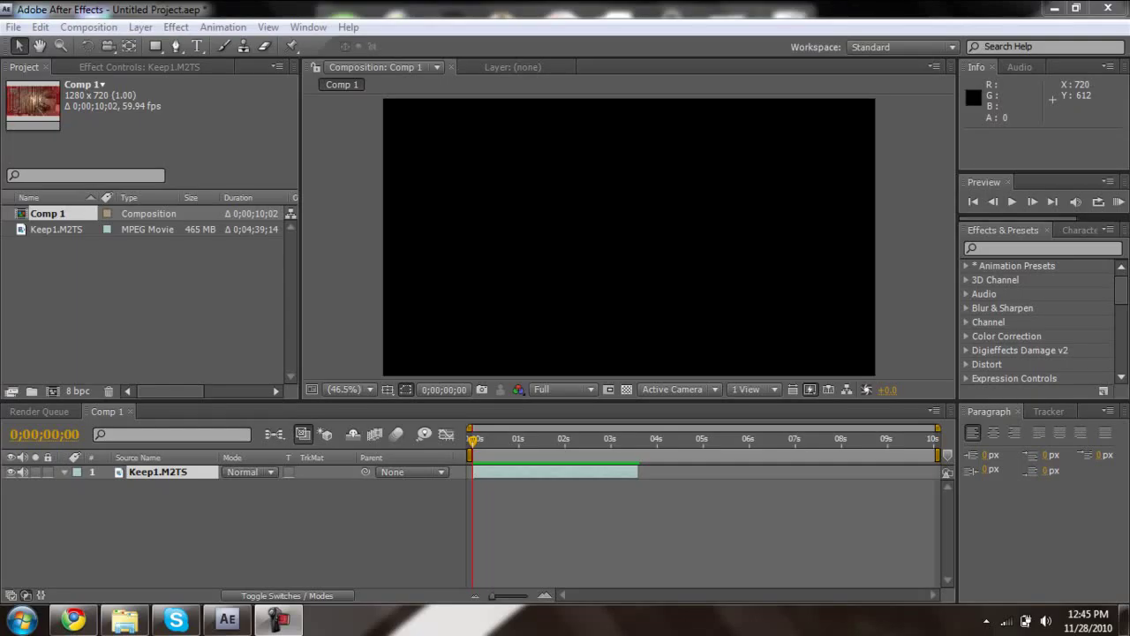
Play a RAM preview of Comp 1, stop it, and step back to frame 0;00;00;36.
key(alt+Tab)
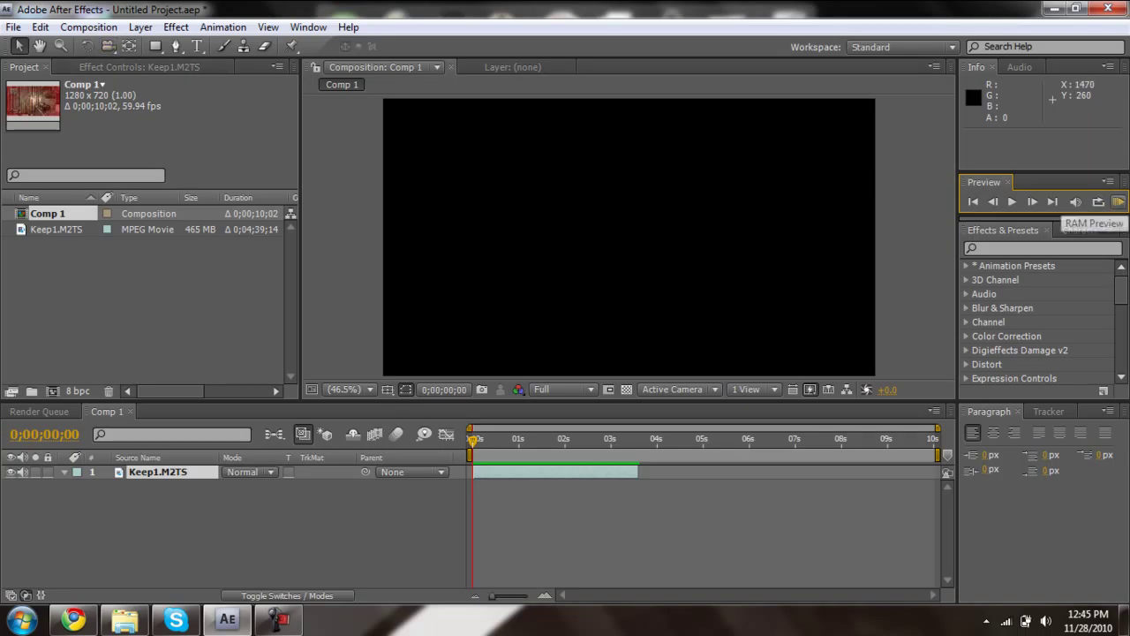
click(1118, 201)
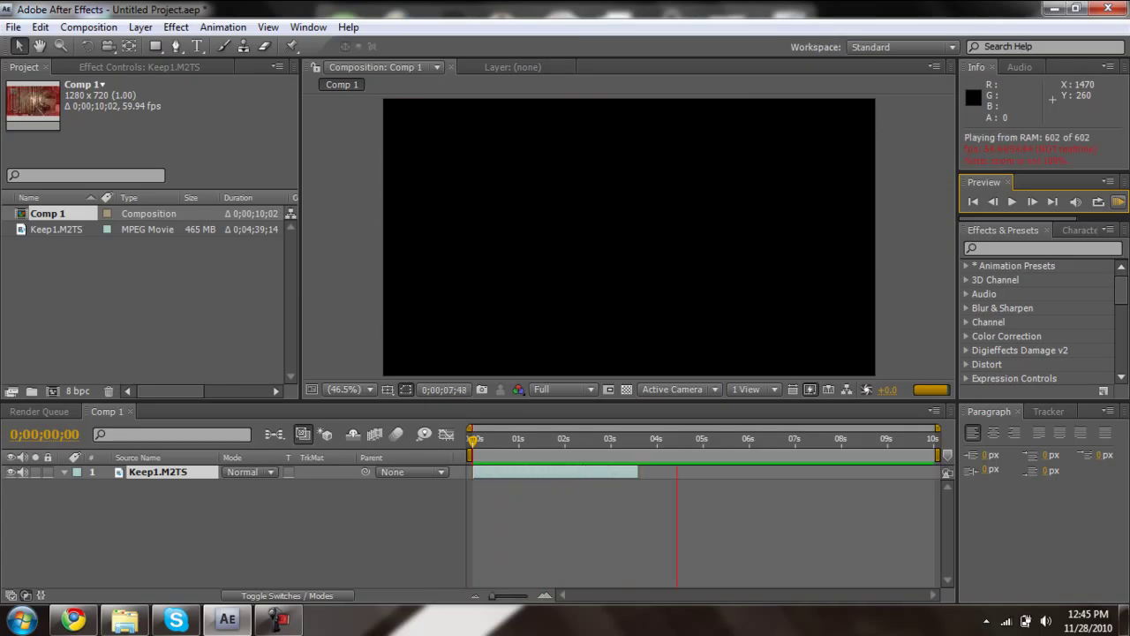
key(space)
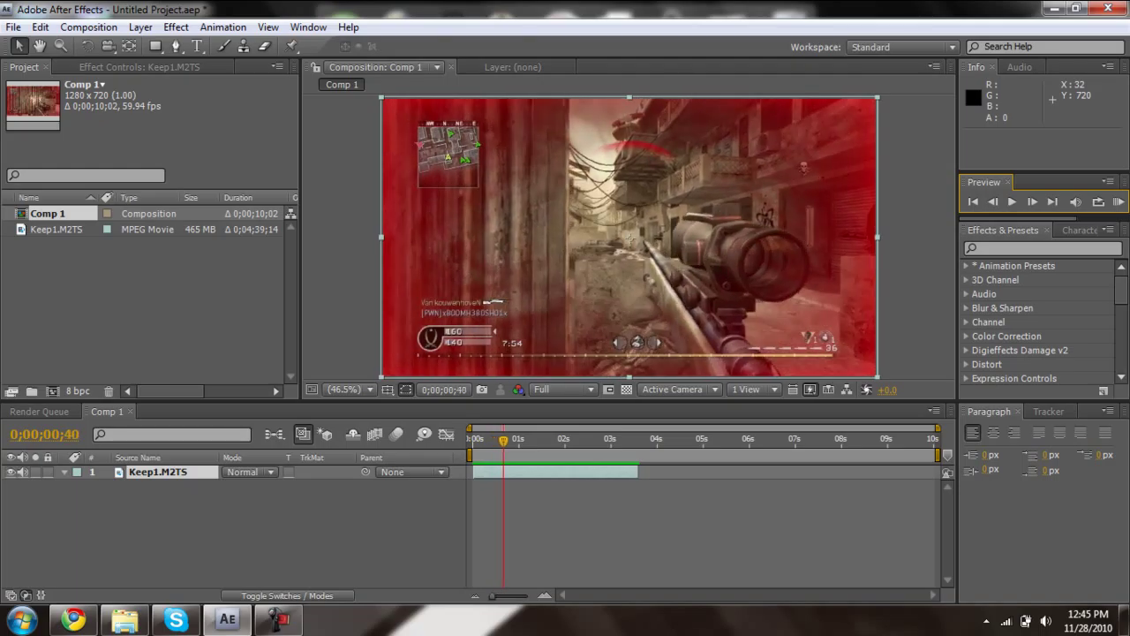
key(Page_Up)
key(Page_Up)
key(Page_Up)
key(Page_Up)
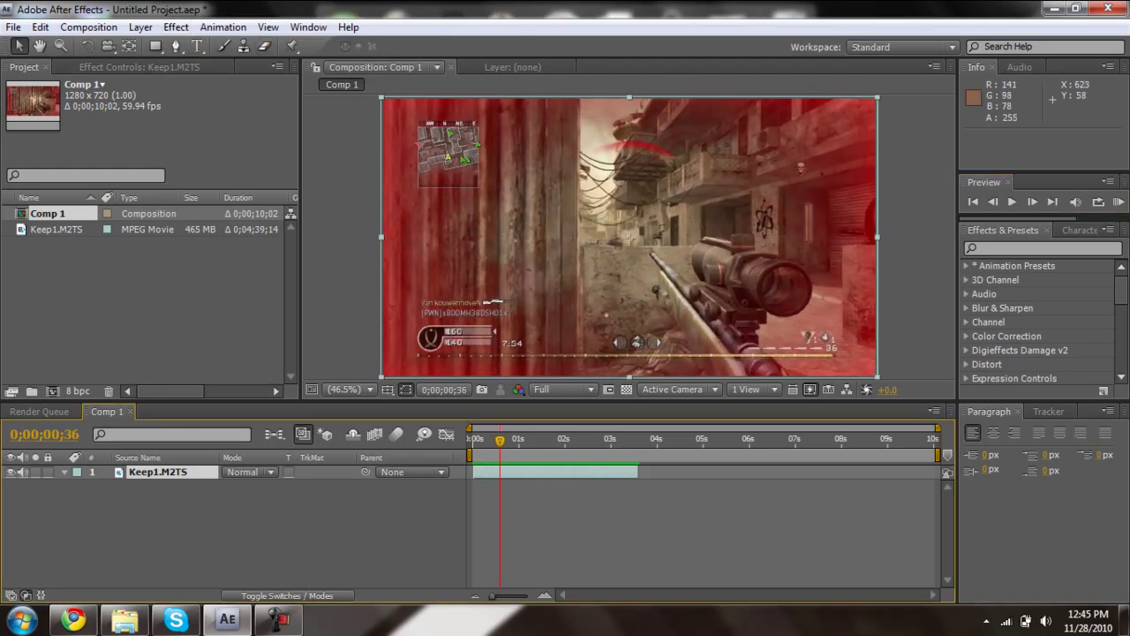
Examine the size and frame rate settings of Comp 1, leaving them as they are.
click(88, 27)
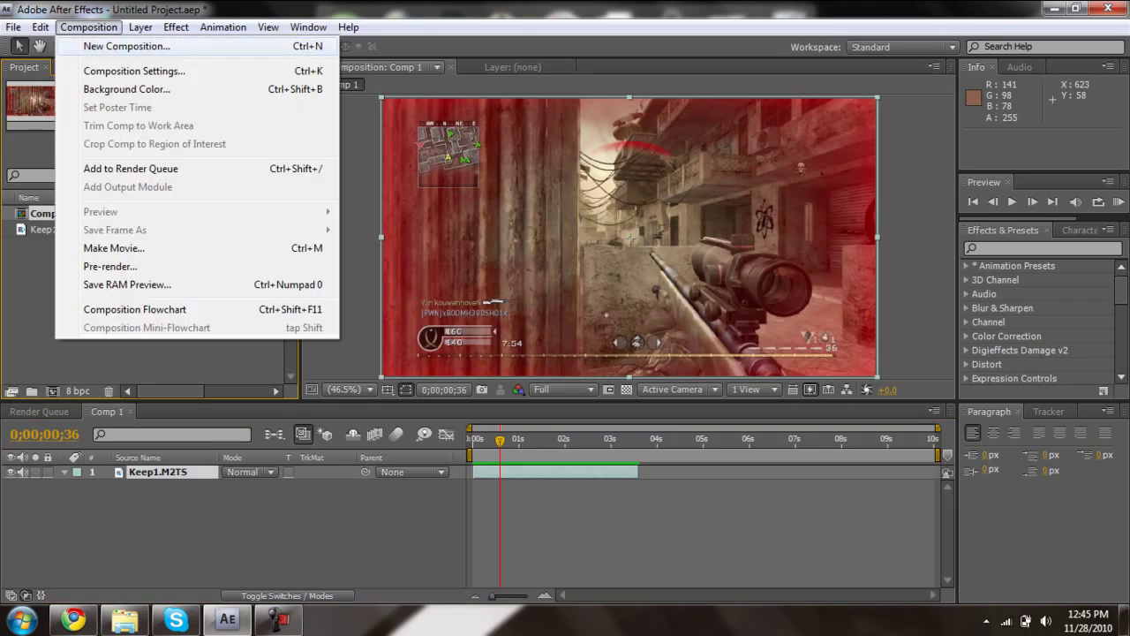
click(134, 70)
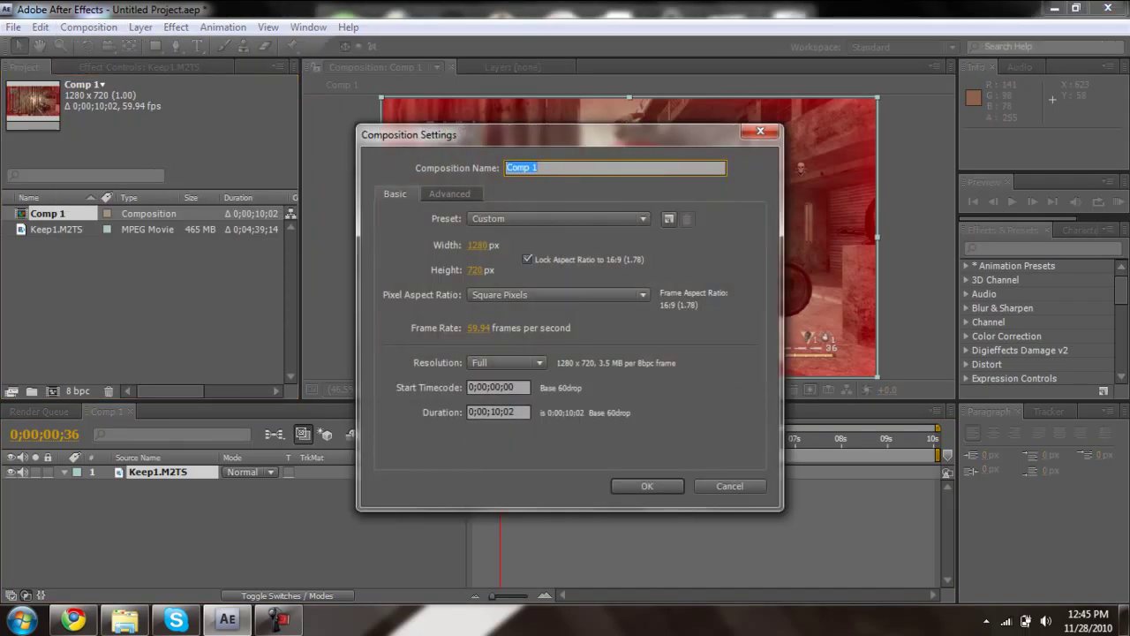
drag(565, 134, 574, 70)
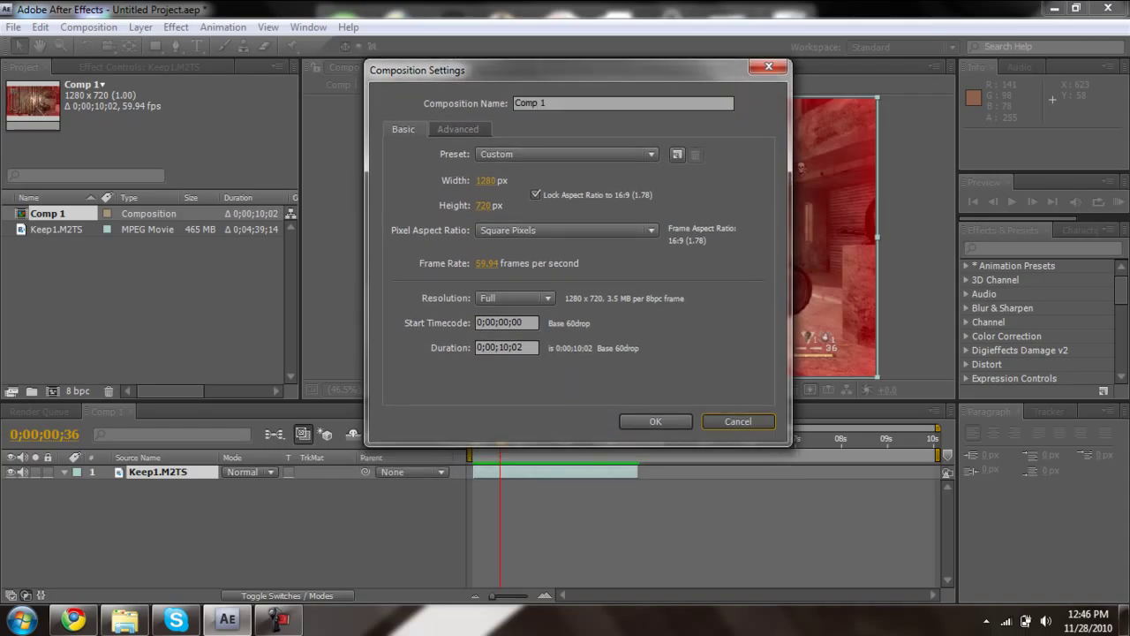
click(738, 422)
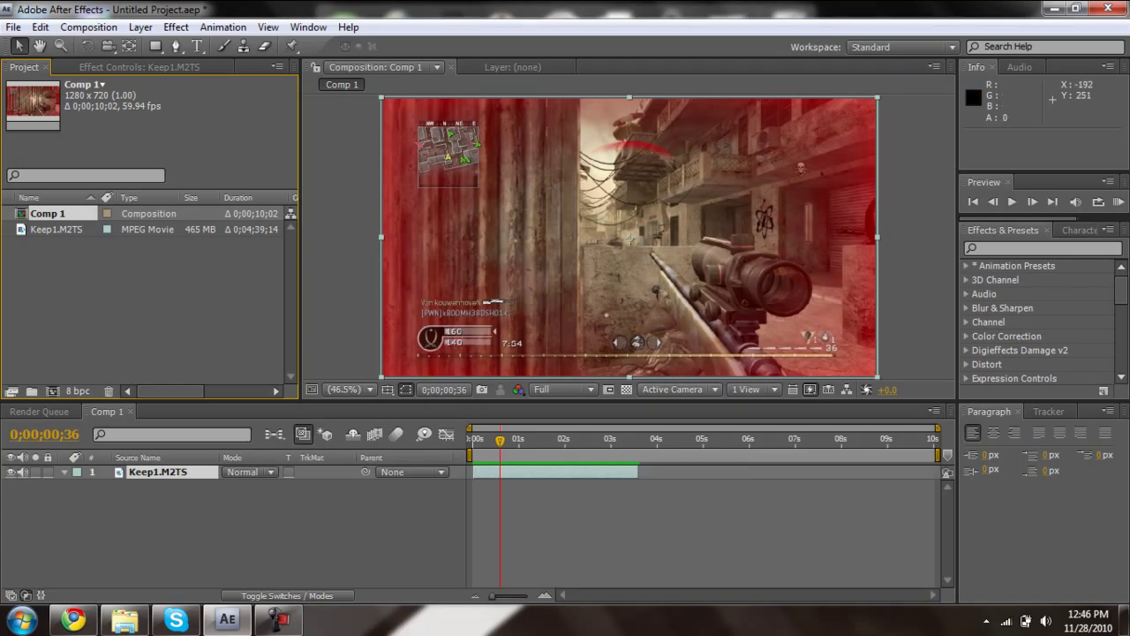
Check the Keep1.M2TS footage details and the time remapping option of its layer.
click(59, 229)
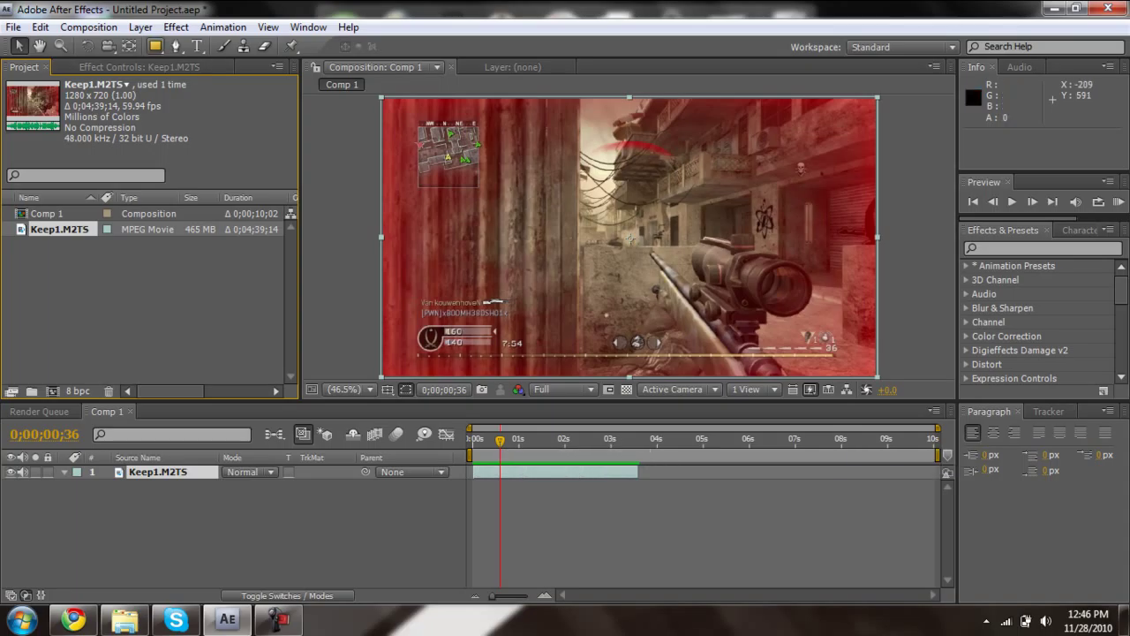
click(141, 26)
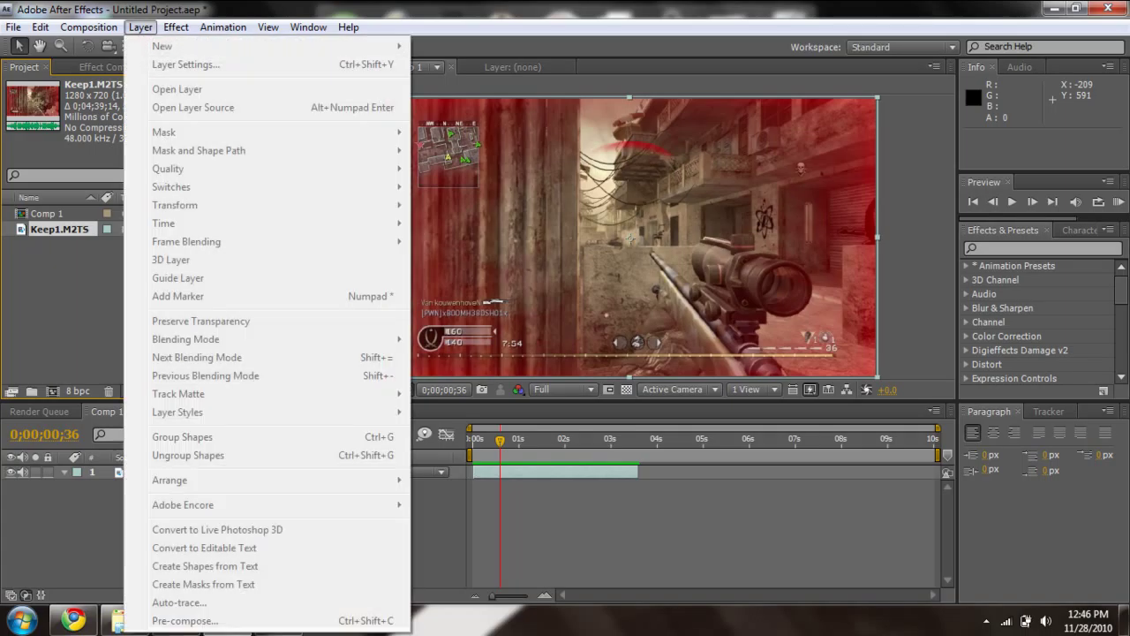
key(Escape)
key(alt+l)
key(Right)
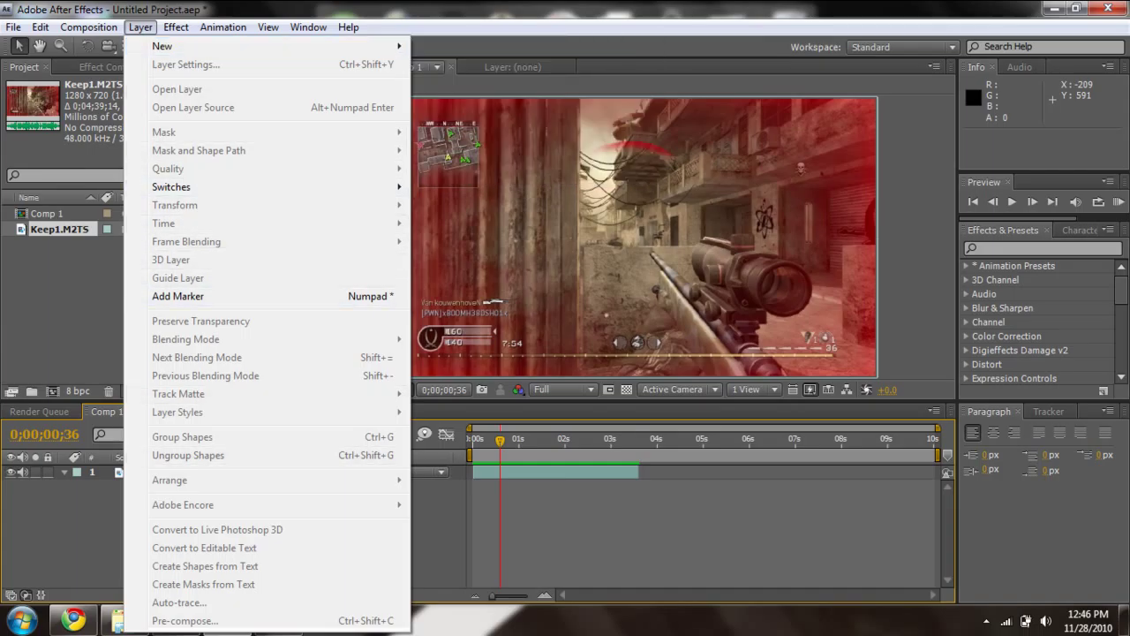
key(Escape)
click(158, 472)
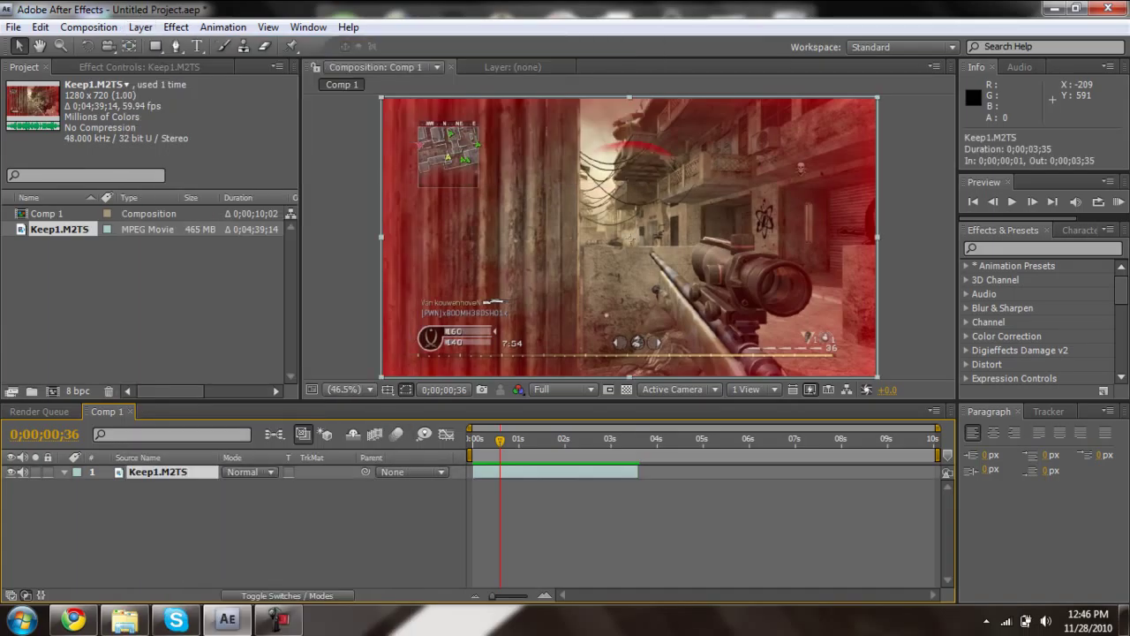
click(140, 26)
mouse_move(164, 223)
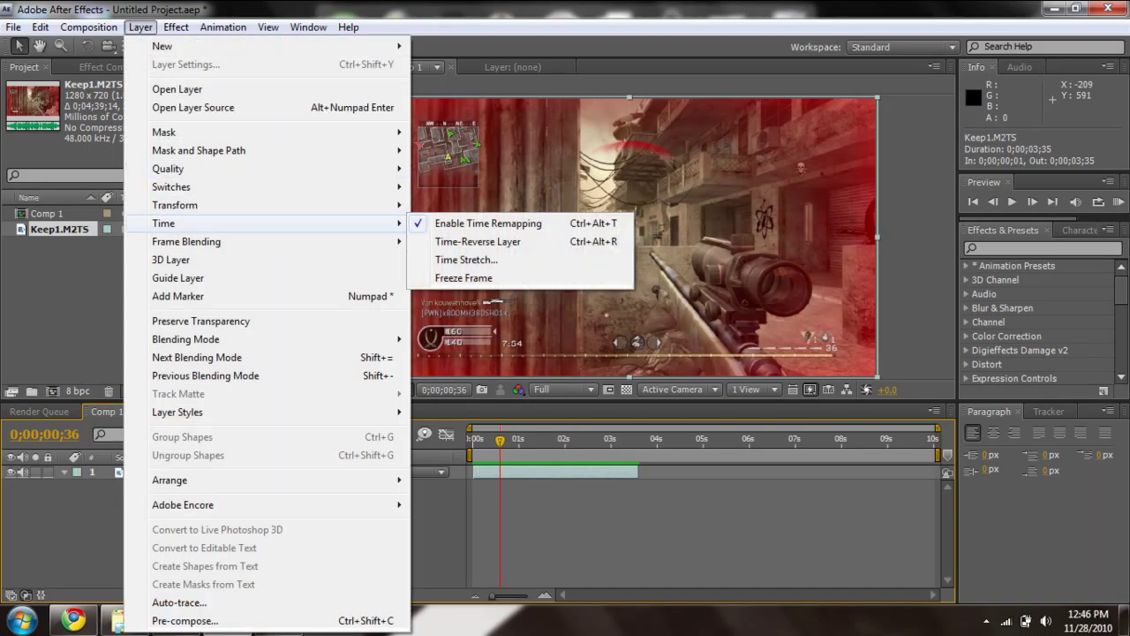
click(442, 521)
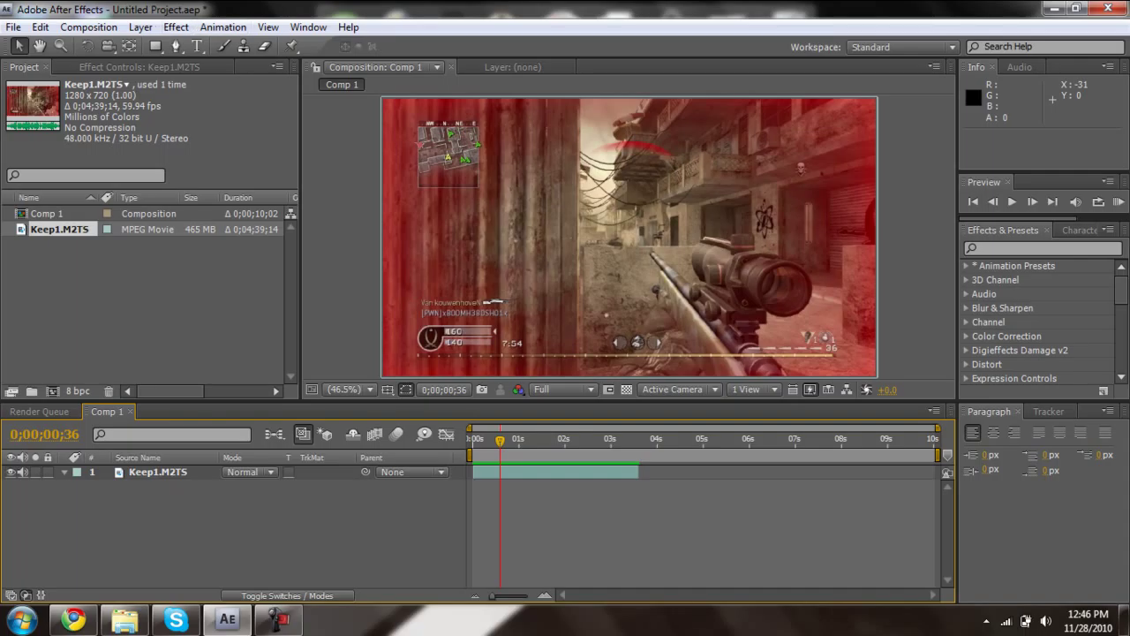
Apply the RE:Vision Twixtor effect to the Keep1.M2TS layer.
click(157, 472)
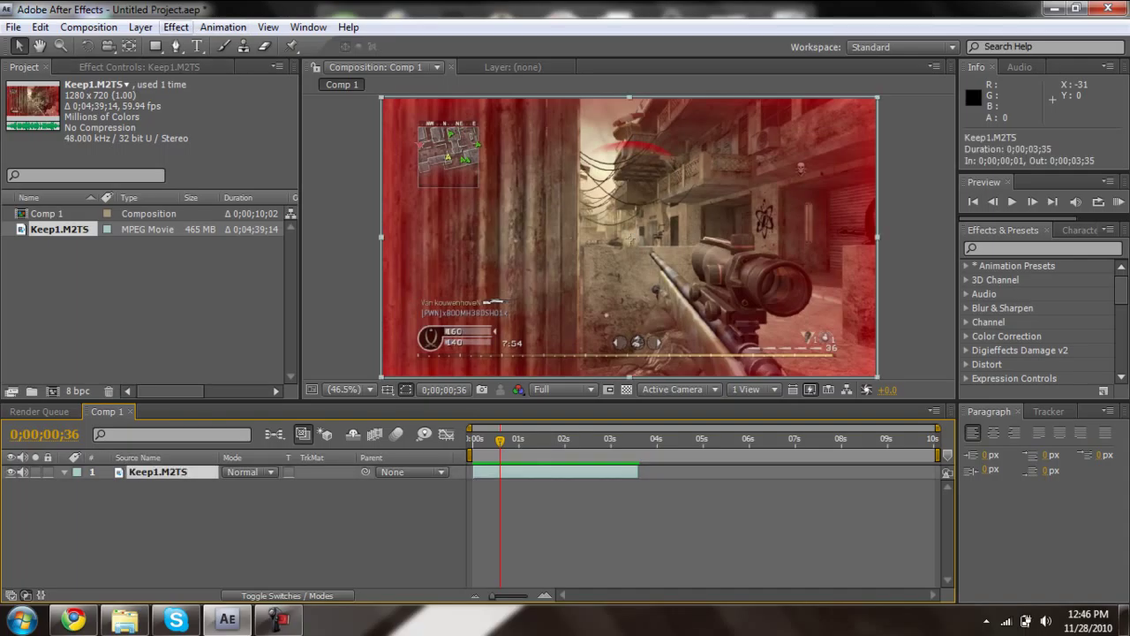
click(176, 26)
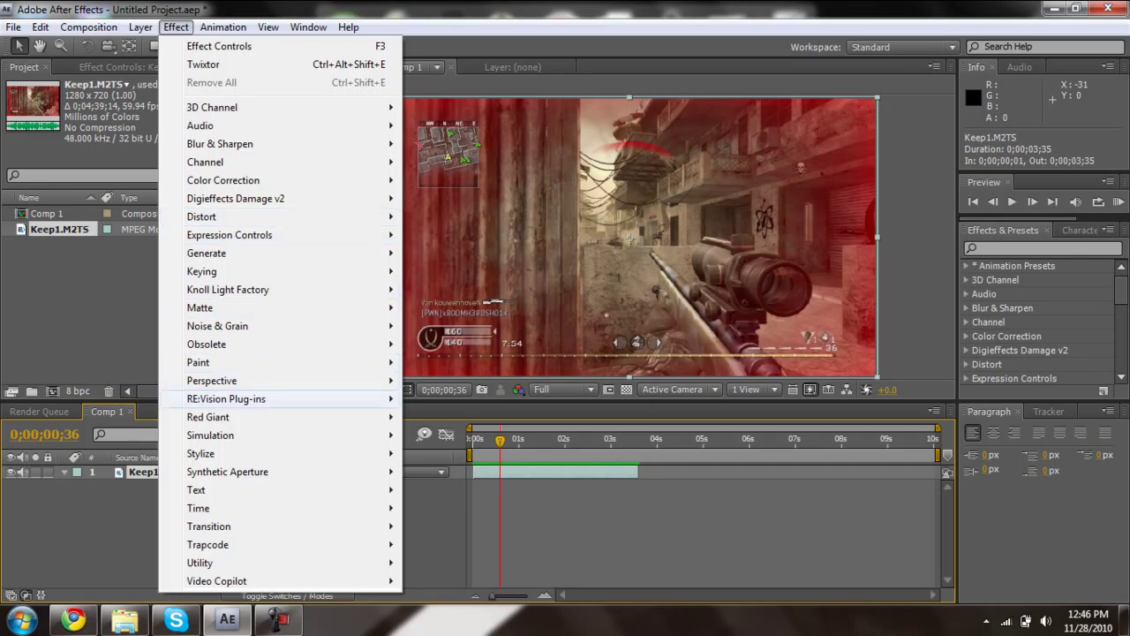
mouse_move(265, 398)
click(443, 471)
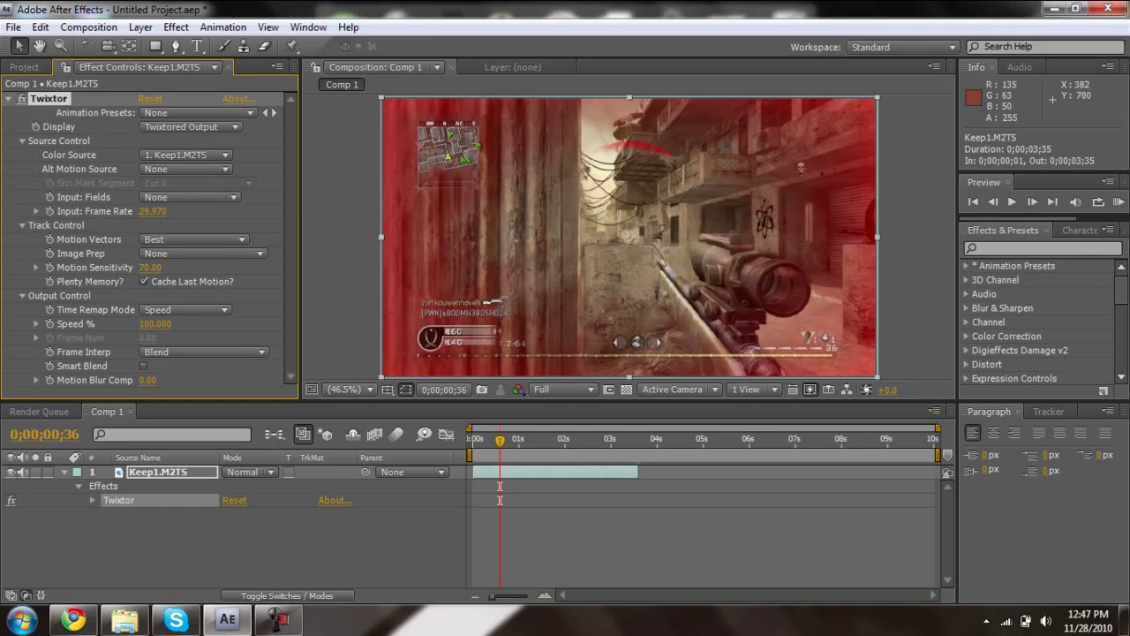
Check the footage's frame rate and set Twixtor's input frame rate to 59.940.
click(23, 67)
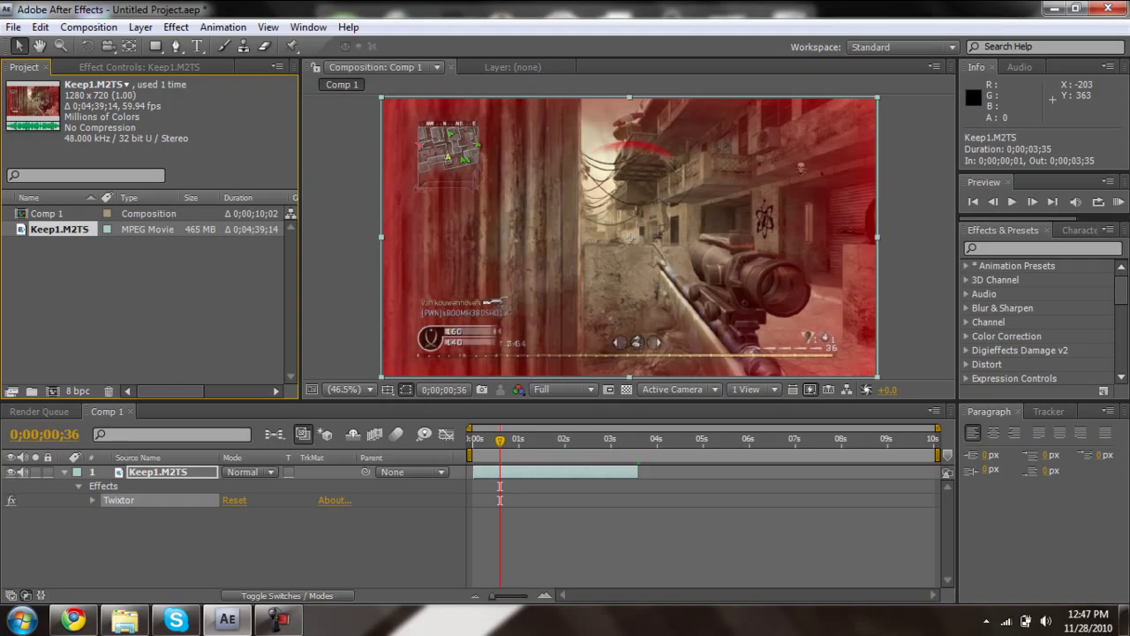
click(138, 67)
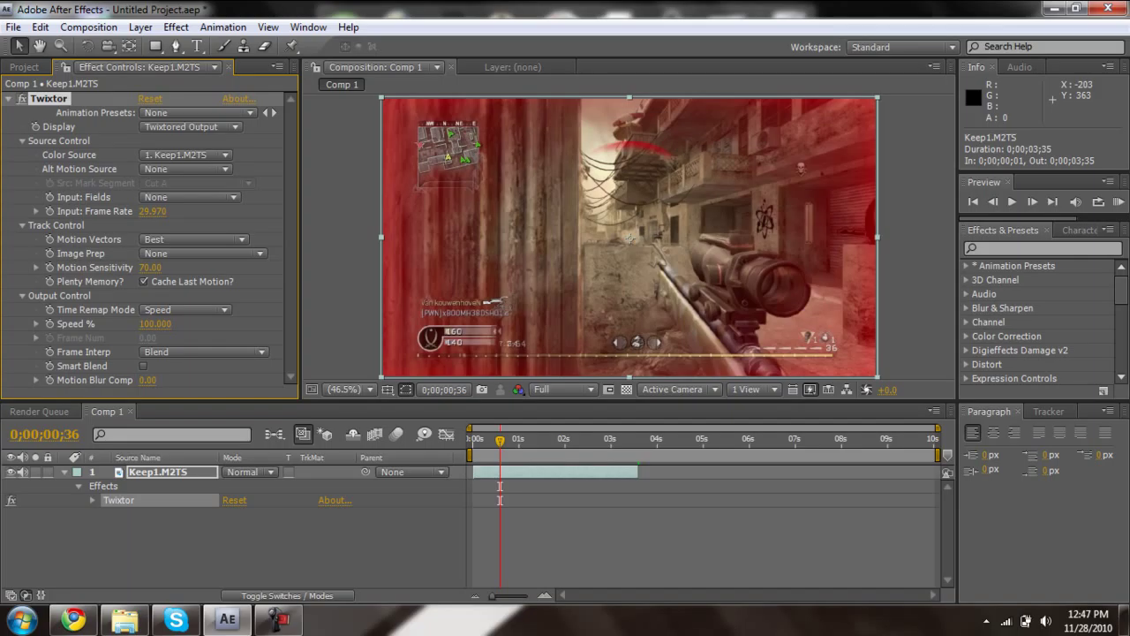
click(153, 211)
text(59.940)
key(Return)
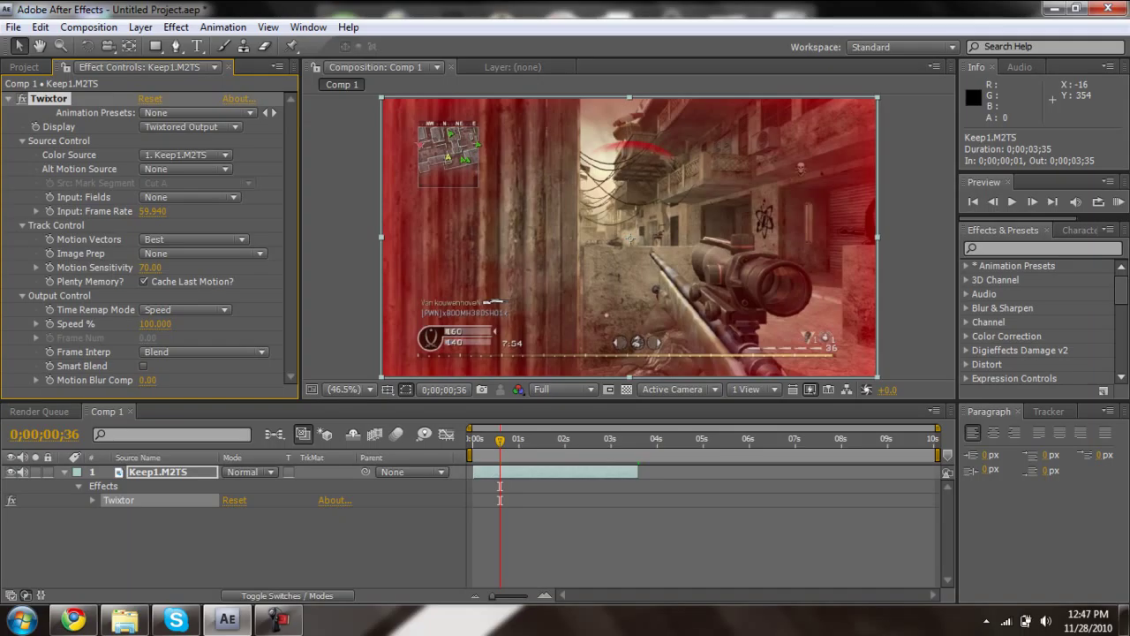
Move the current time back two frames to 0;00;00;34.
click(24, 68)
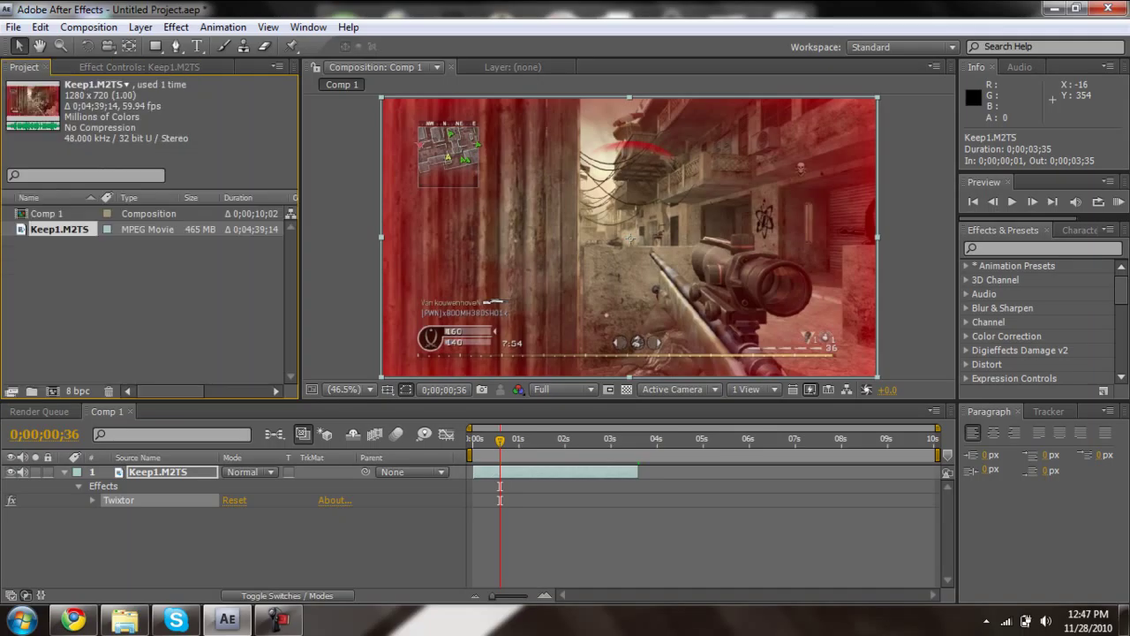
key(Page_Up)
key(Page_Up)
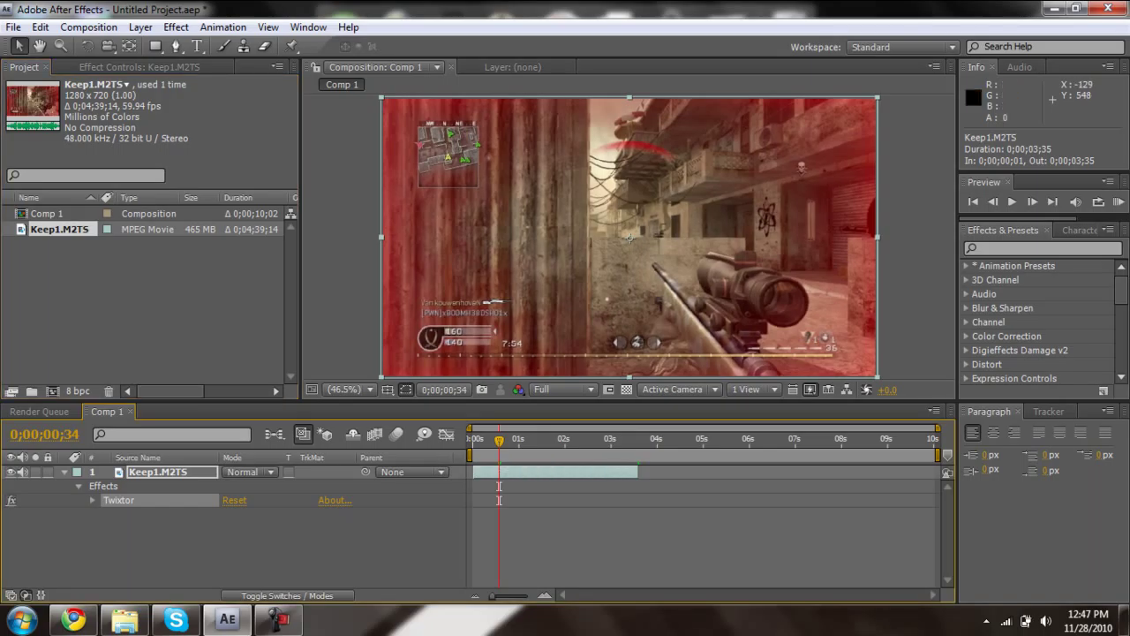
click(92, 500)
click(107, 556)
scroll(265, 530, down, 2)
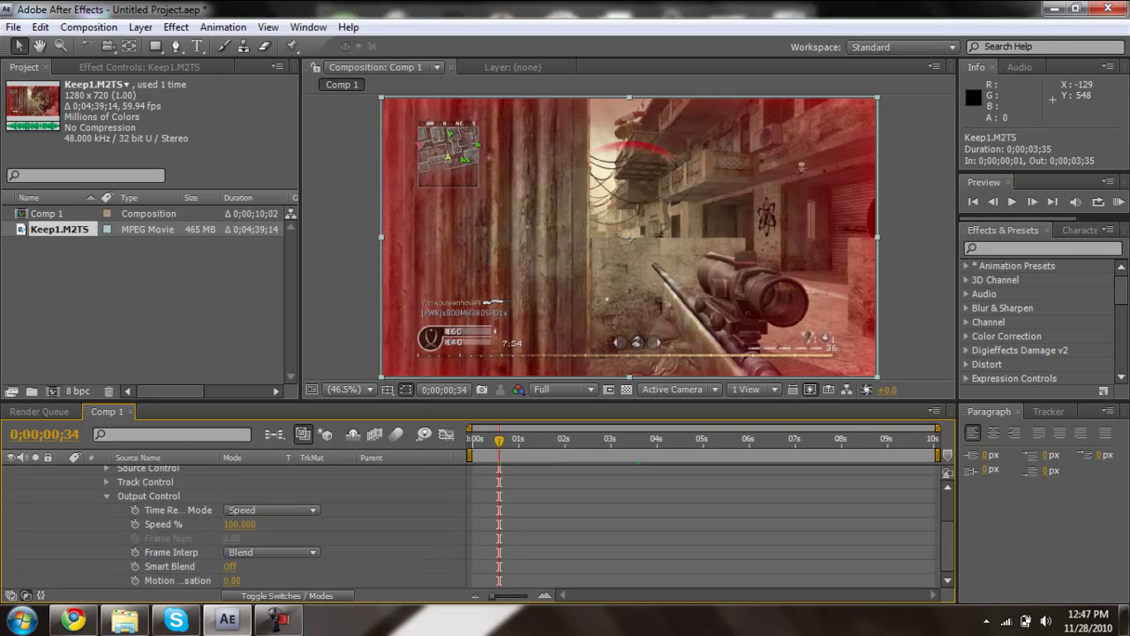
scroll(239, 525, up, 1)
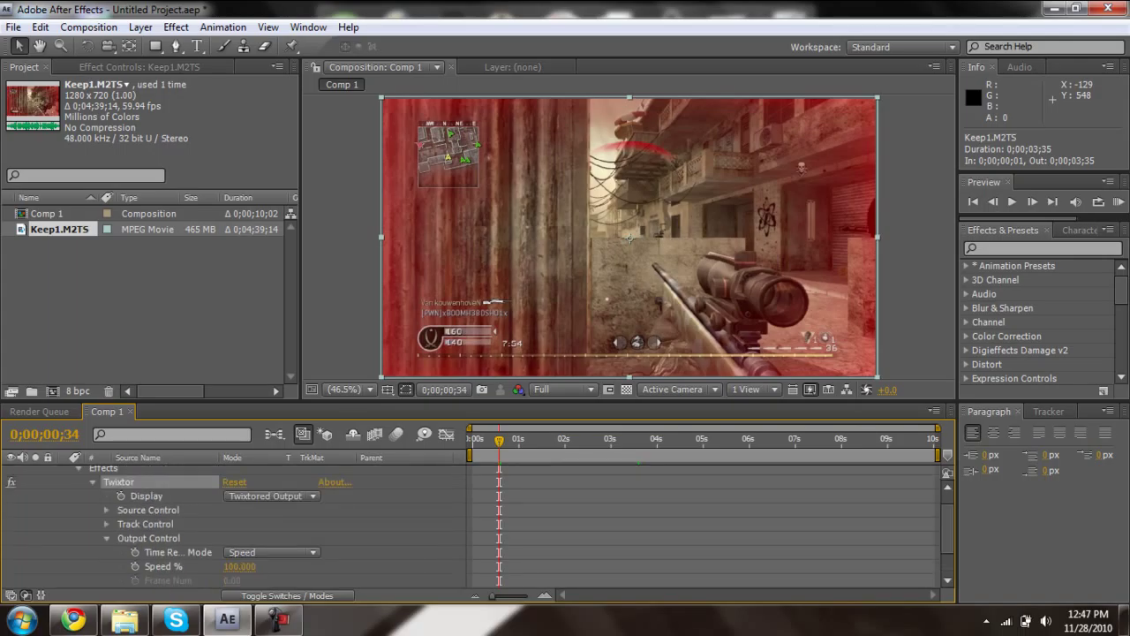
scroll(238, 525, up, 1)
key(Delete)
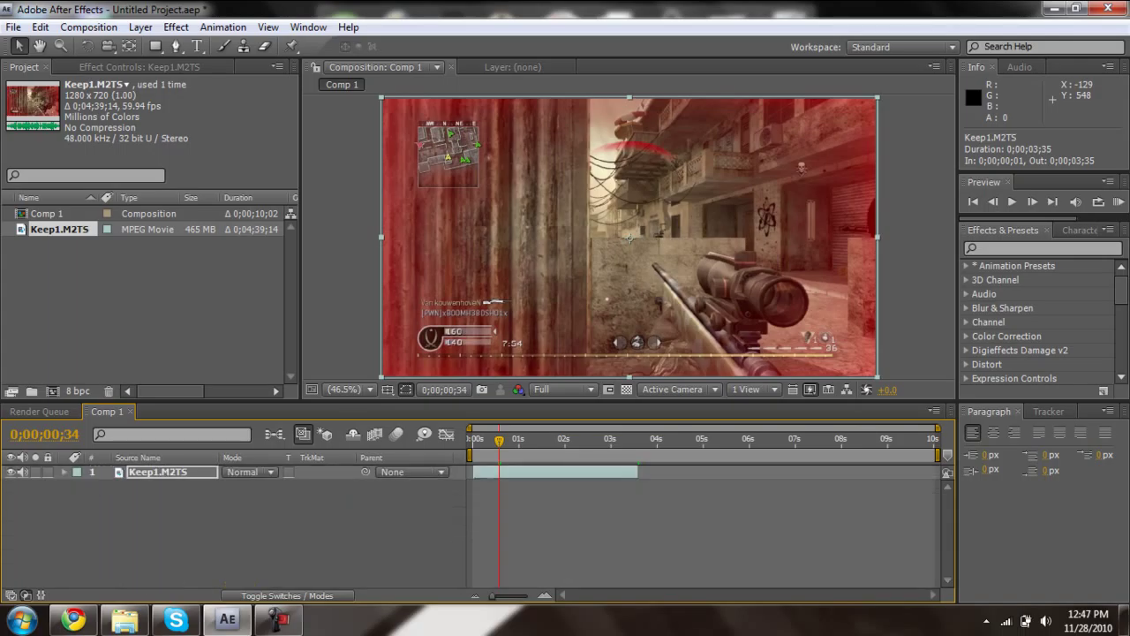
Reveal Twixtor's Output Control on the Keep1.M2TS layer and start keyframing Speed % at 0;00;00;34.
key(e)
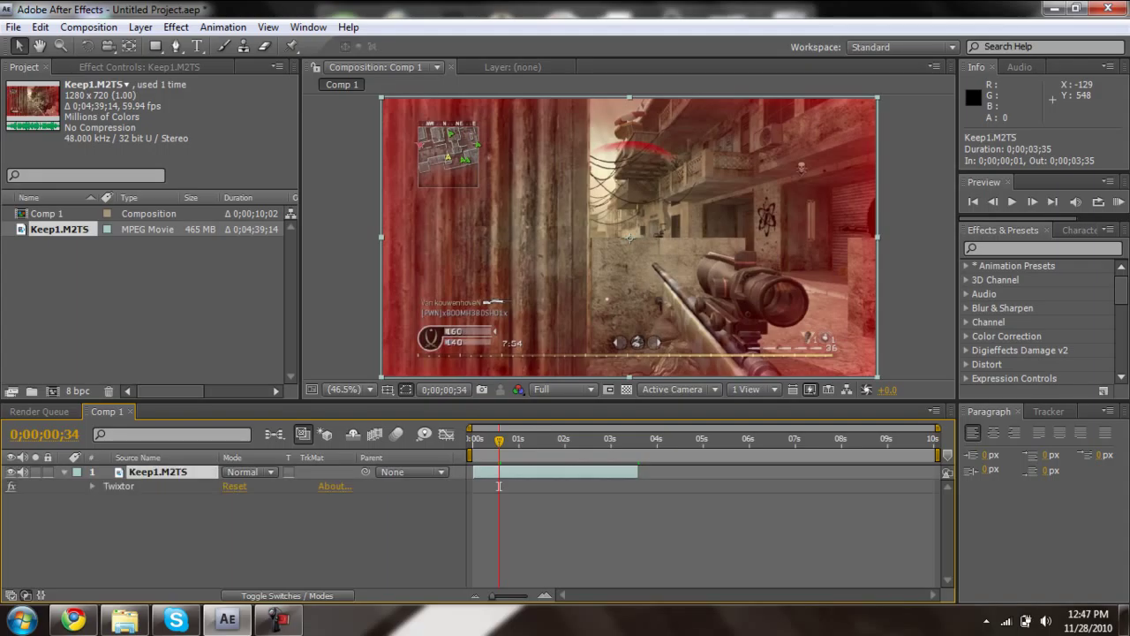
click(92, 485)
click(106, 543)
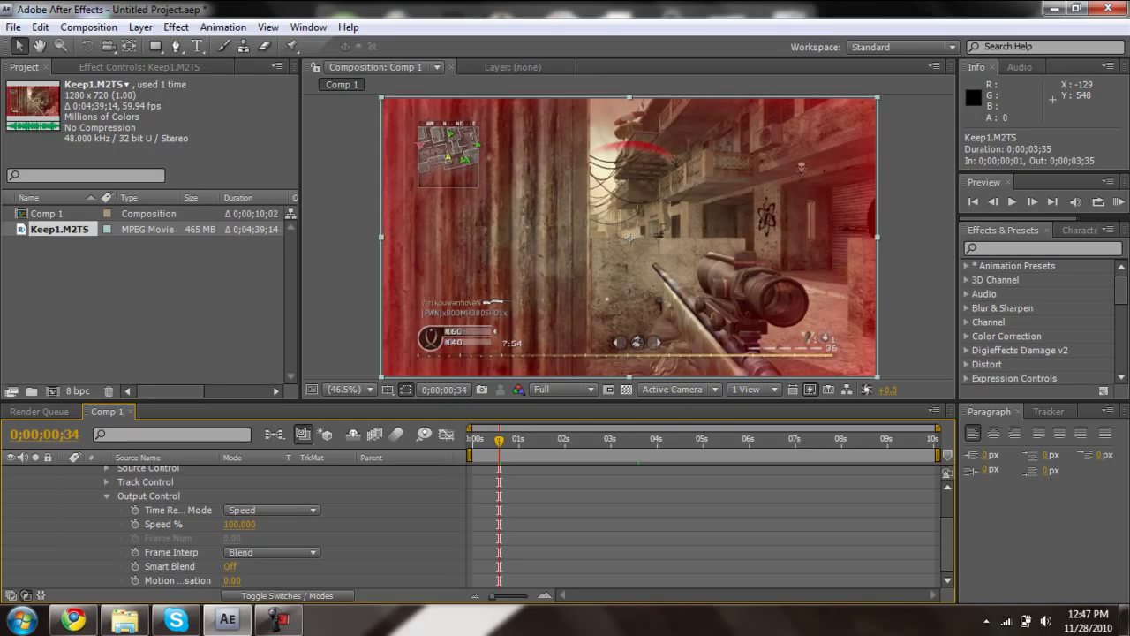
click(135, 523)
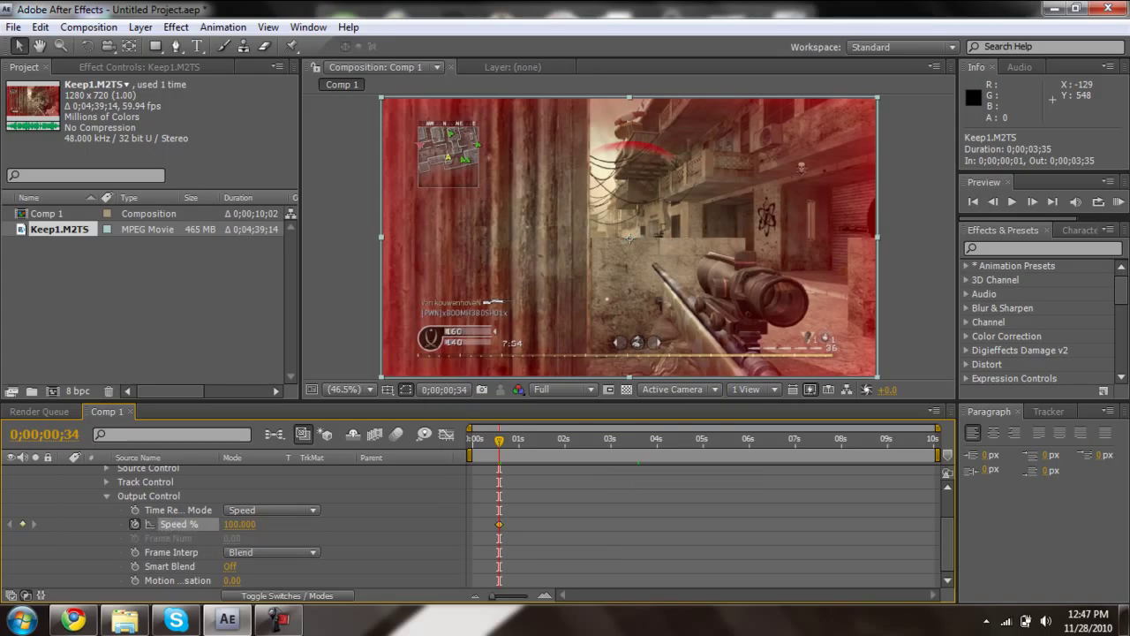
Move two frames forward to 0;00;00;36 and set Twixtor's Speed % to 5.
drag(499, 441, 501, 441)
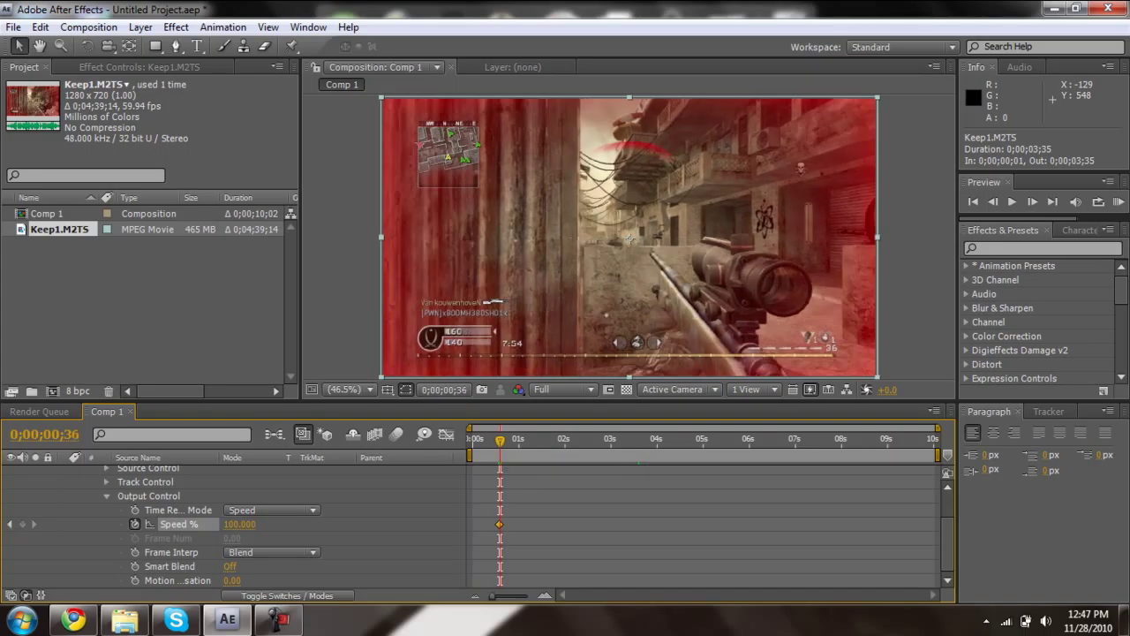
click(240, 523)
text(5)
key(Return)
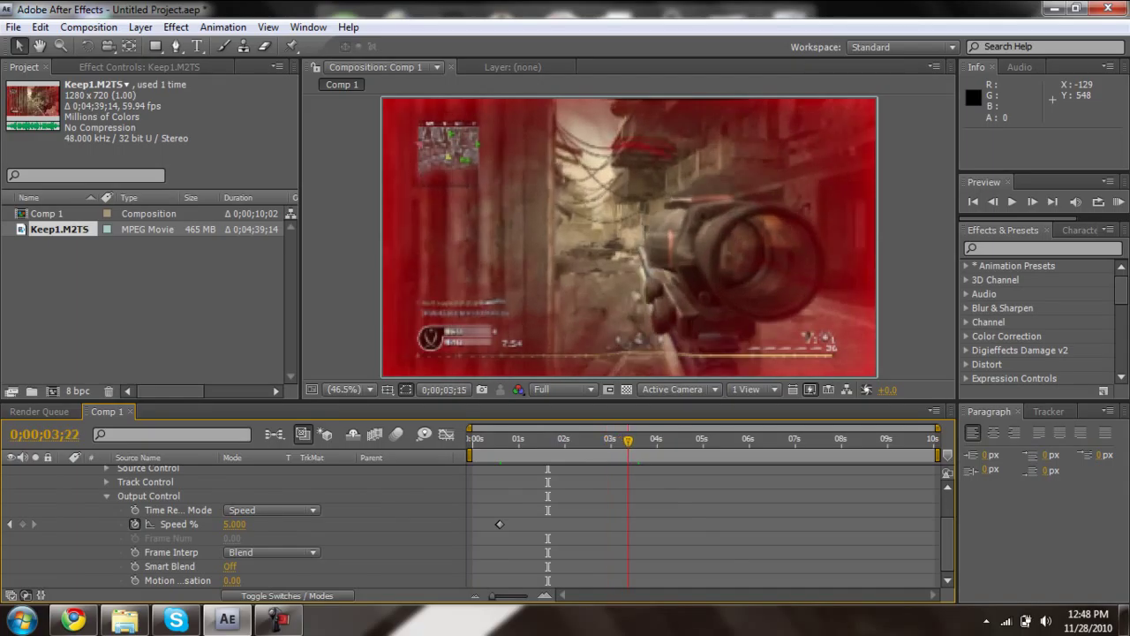
Stop the playback and extend the end of the Keep1.M2TS layer to about 0;00;07;02.
key(space)
drag(947, 543, 947, 523)
drag(638, 473, 797, 473)
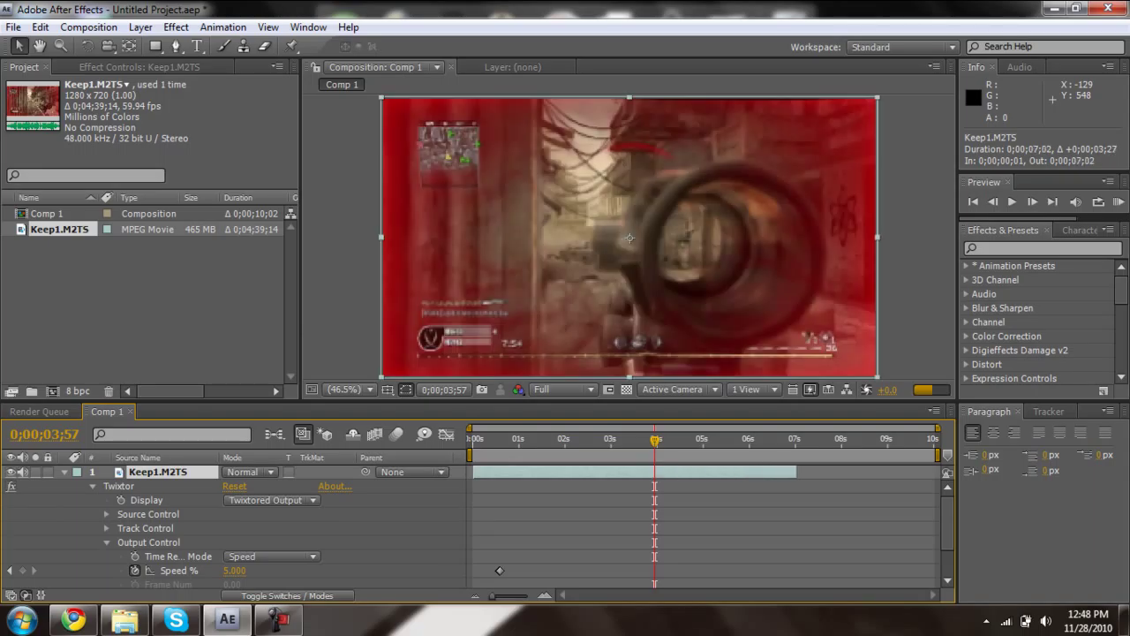
At 0;00;03;06, enable frame blending for the composition and add a Twixtor Speed % keyframe.
drag(654, 439, 641, 439)
key(Page_Up)
key(Page_Up)
key(Page_Up)
key(Page_Up)
key(Page_Up)
key(Page_Up)
key(Page_Up)
key(Page_Up)
key(Page_Up)
key(Page_Up)
key(Page_Up)
key(Page_Up)
key(Page_Up)
key(Page_Up)
key(Page_Up)
key(Page_Up)
key(Page_Up)
key(Page_Up)
key(Page_Up)
key(Page_Up)
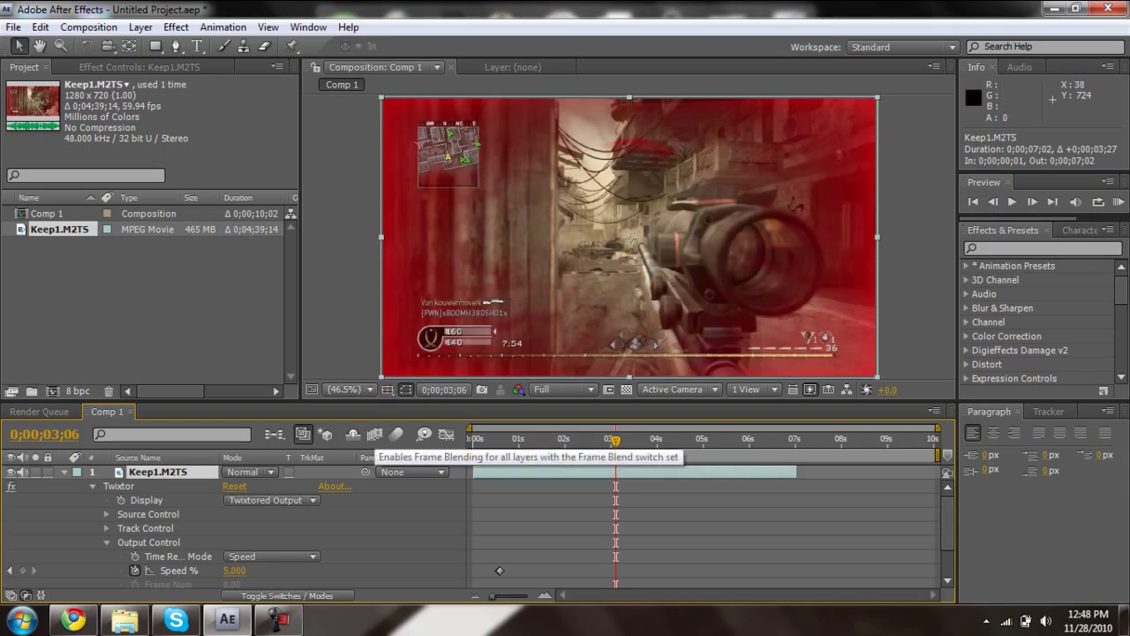
click(374, 434)
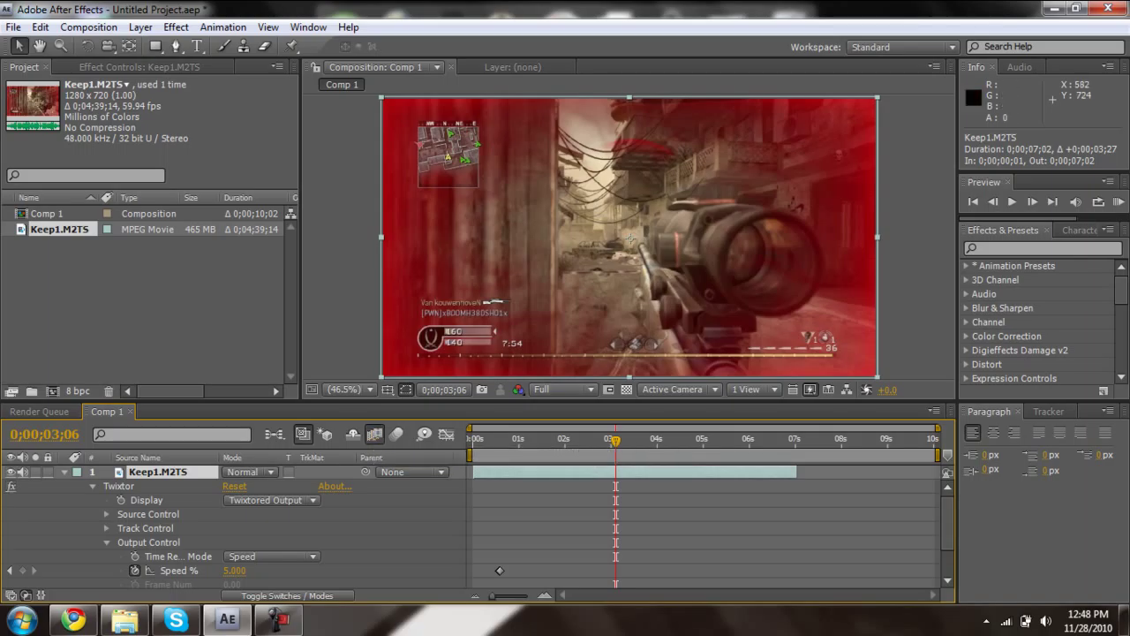
click(22, 571)
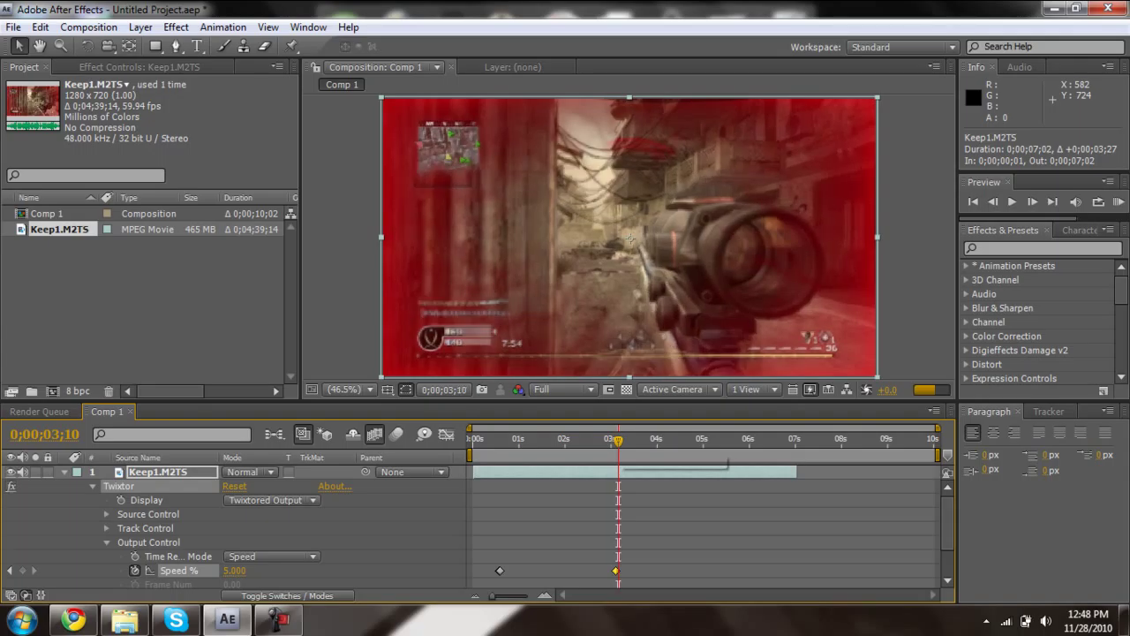
Set Twixtor's Speed % to 100 at 0;00;03;10 and preview the speed ramp.
click(234, 571)
text(10)
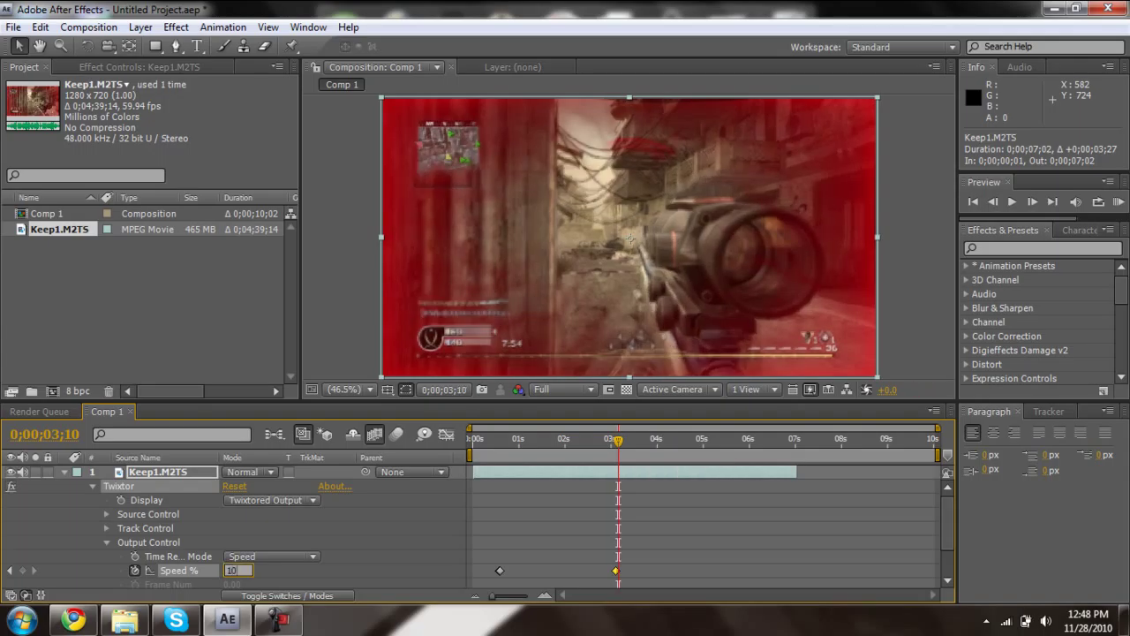
text(0)
key(Return)
key(KP_0)
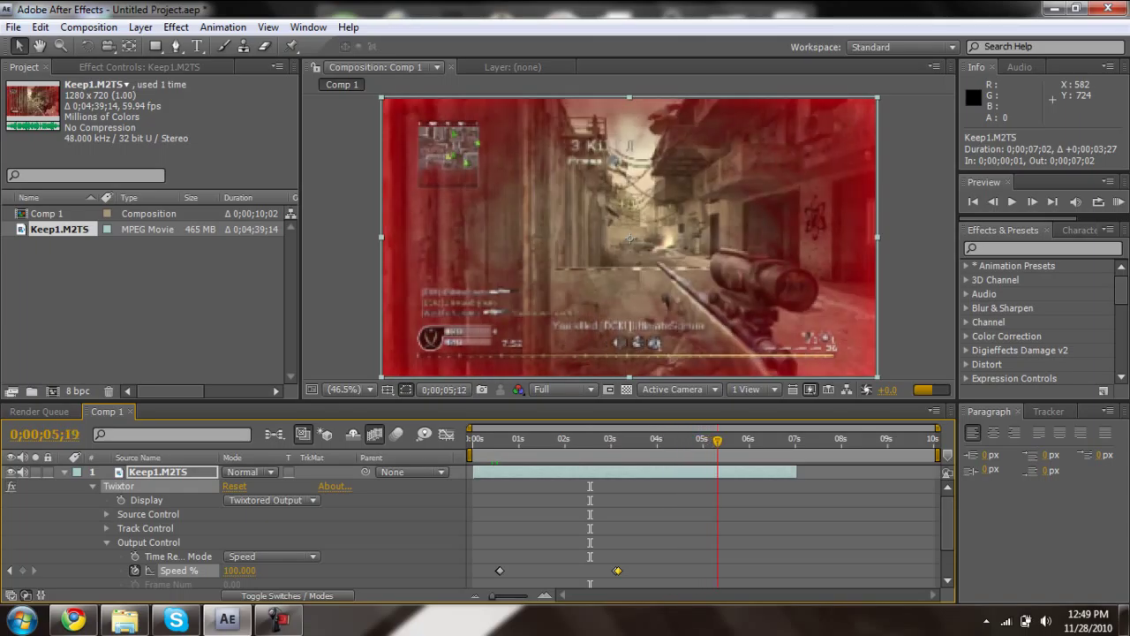
Find where the slow-motion clip should end and trim the end of the Keep1.M2TS layer to 0;00;05;17.
mouse_move(734, 439)
mouse_down()
mouse_move(713, 439)
mouse_move(753, 439)
mouse_up()
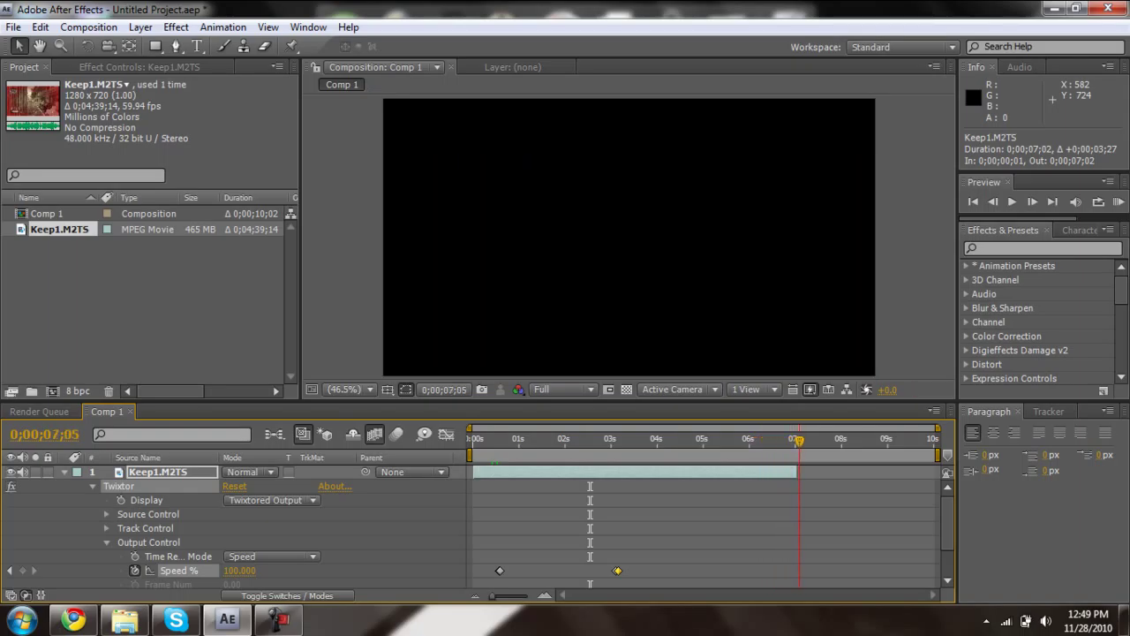
drag(760, 439, 703, 438)
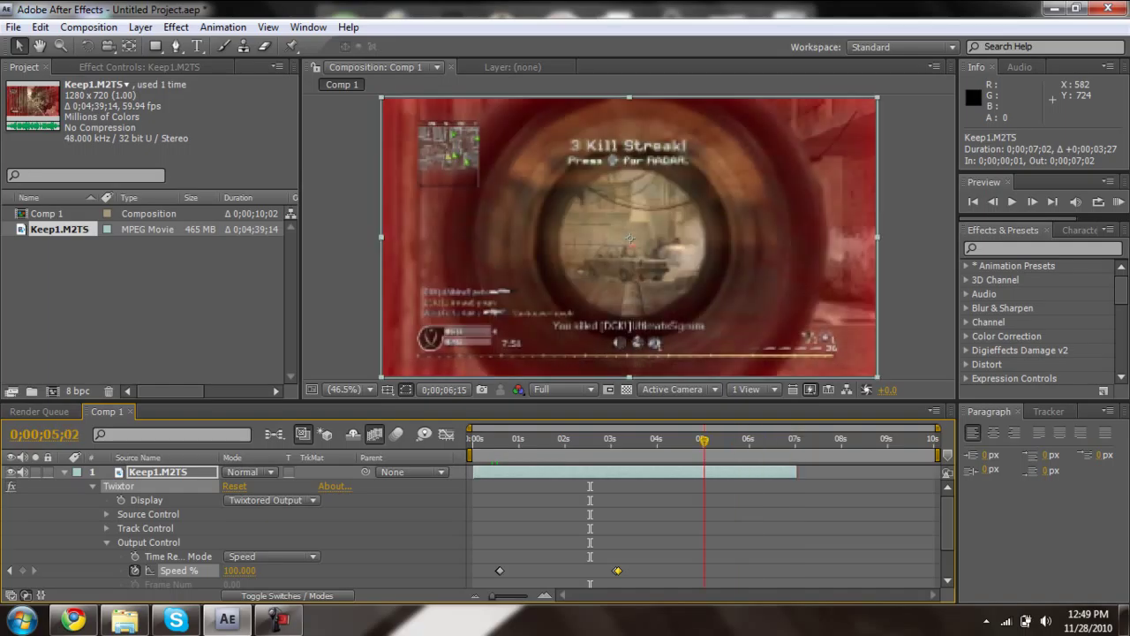
key(Page_Up)
key(Page_Up)
key(Page_Up)
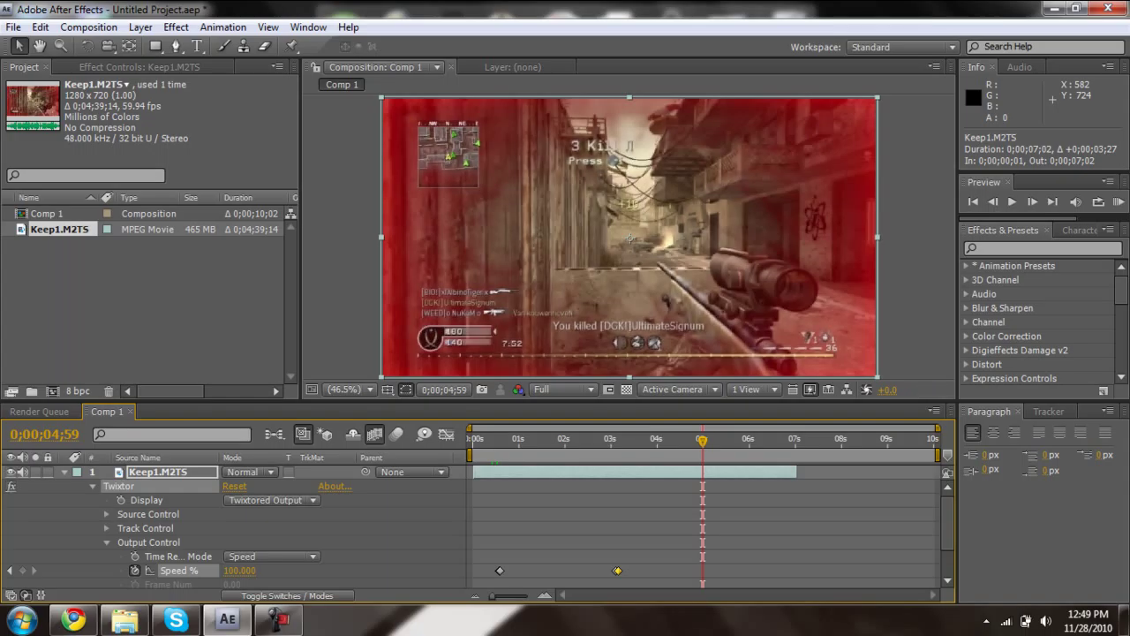
drag(796, 472, 749, 472)
key(Page_Down)
mouse_move(704, 439)
mouse_down()
mouse_move(747, 439)
mouse_move(716, 439)
mouse_up()
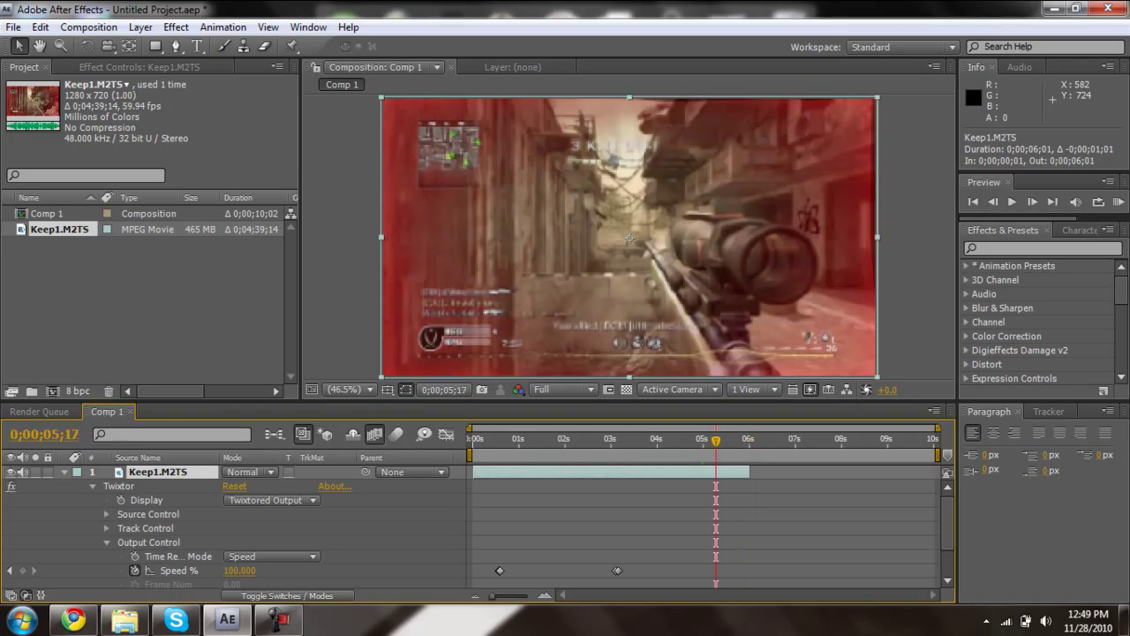
key(alt+bracketright)
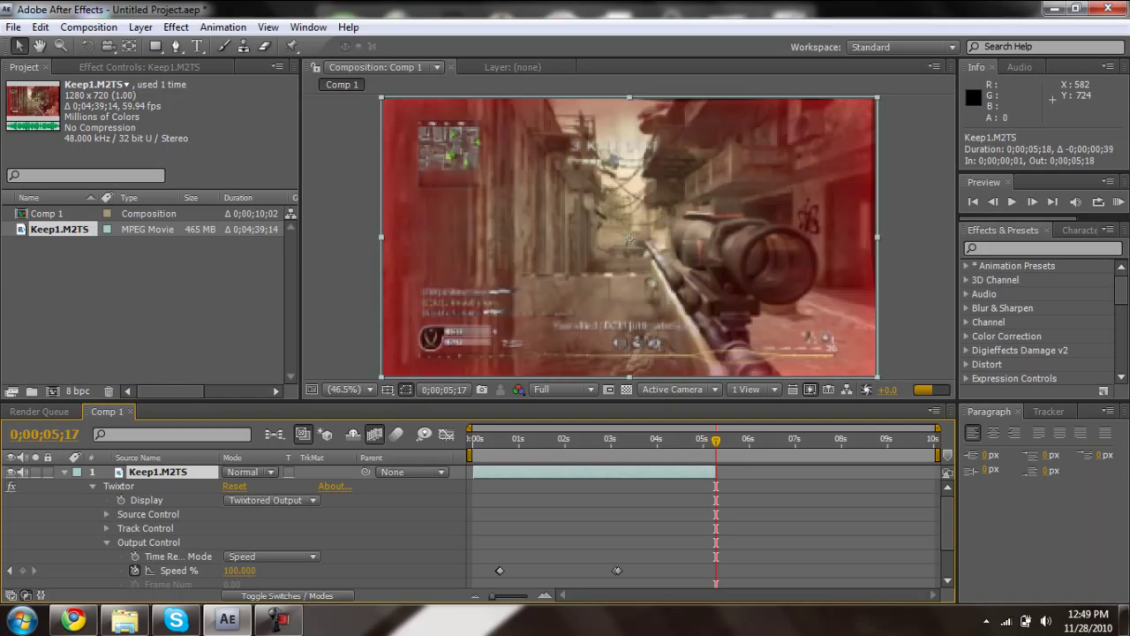
key(Page_Up)
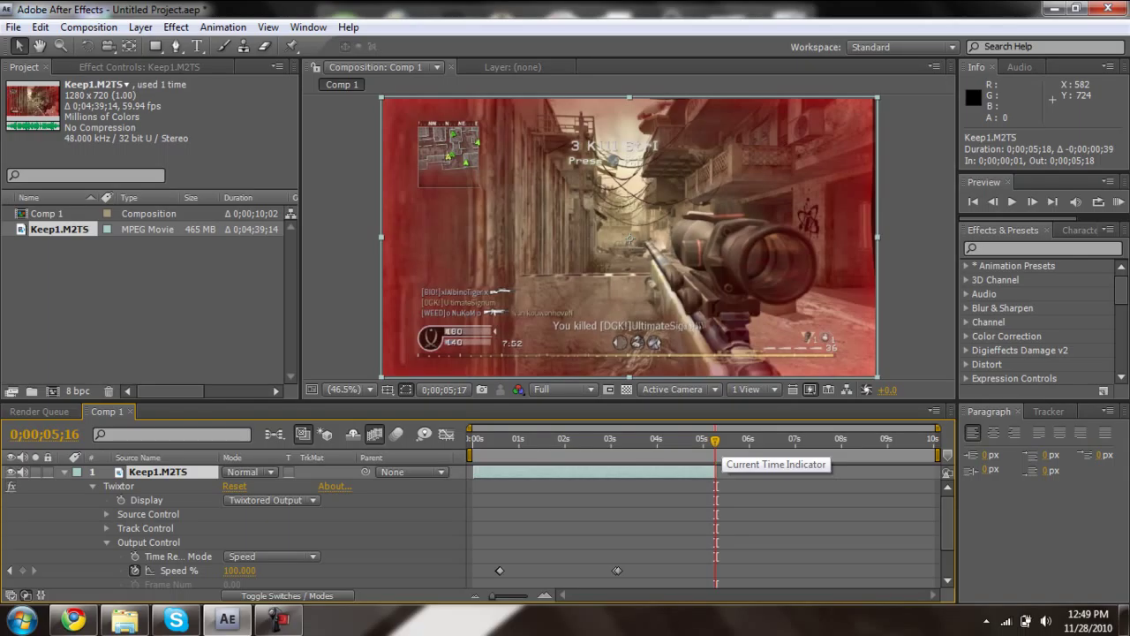
Preview the composition from its beginning to check the slow-motion ramp, using both RAM preview and standard playback.
key(Home)
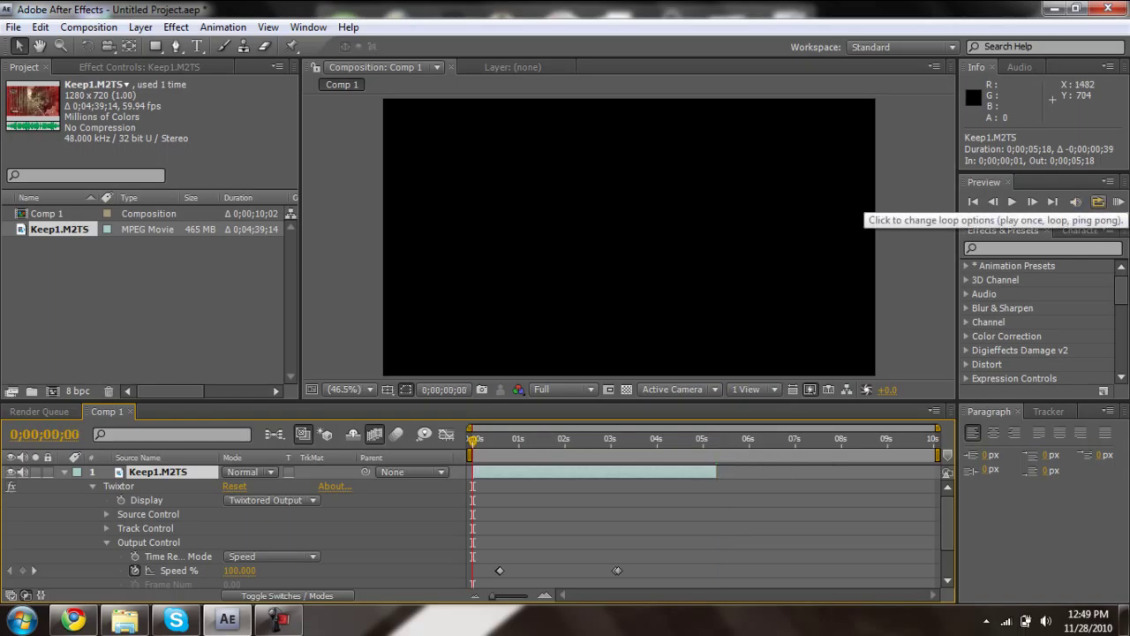
click(1118, 201)
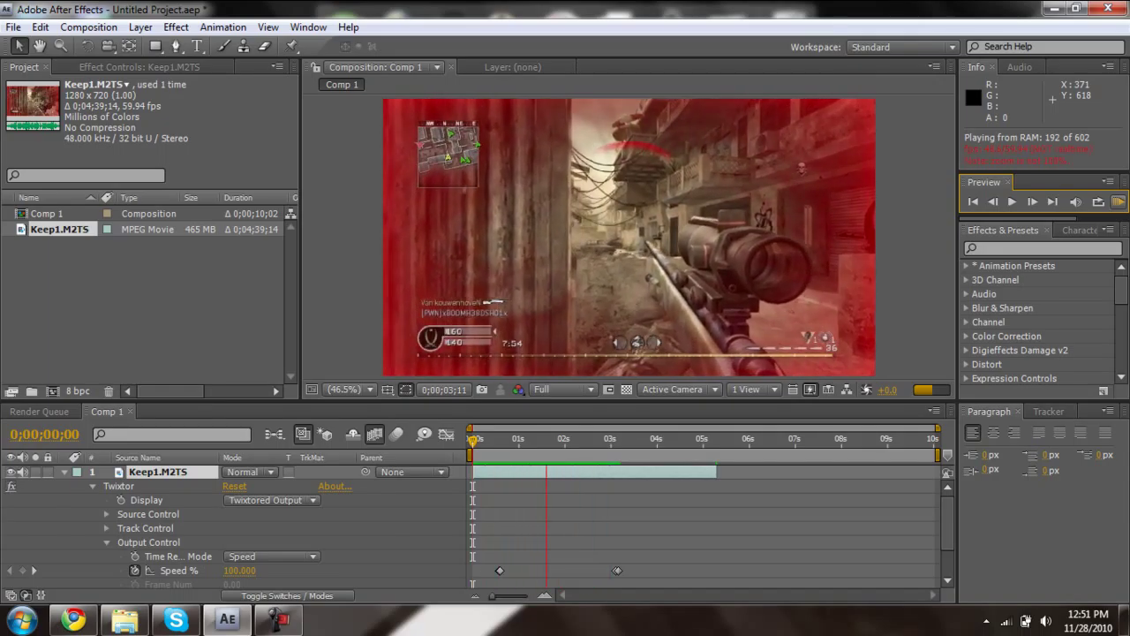
key(space)
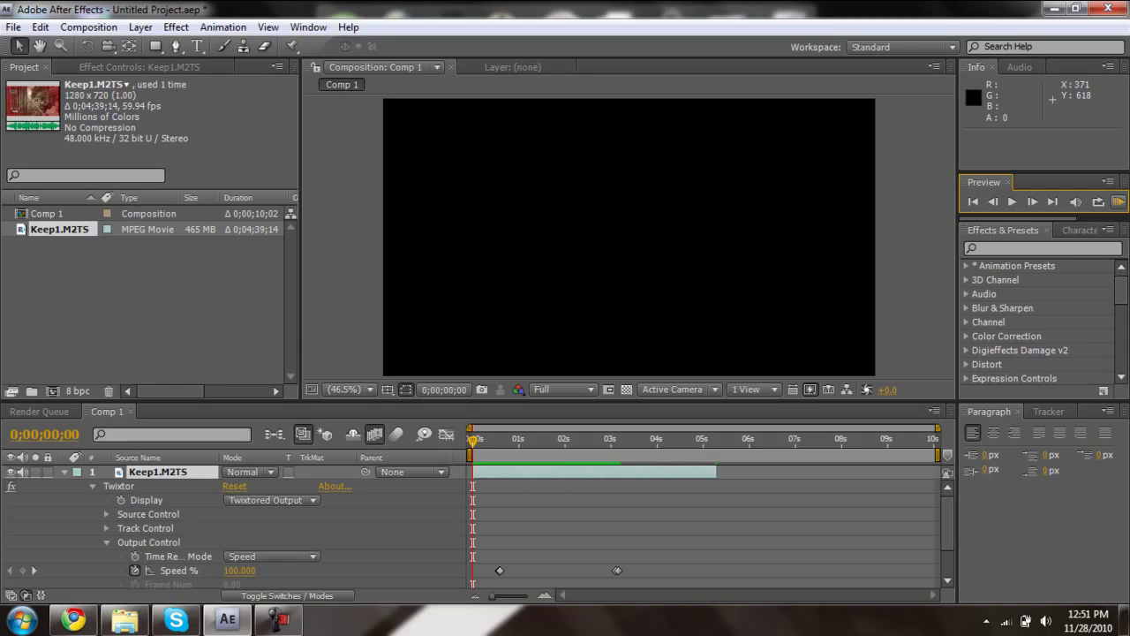
key(ctrl+7)
click(1012, 201)
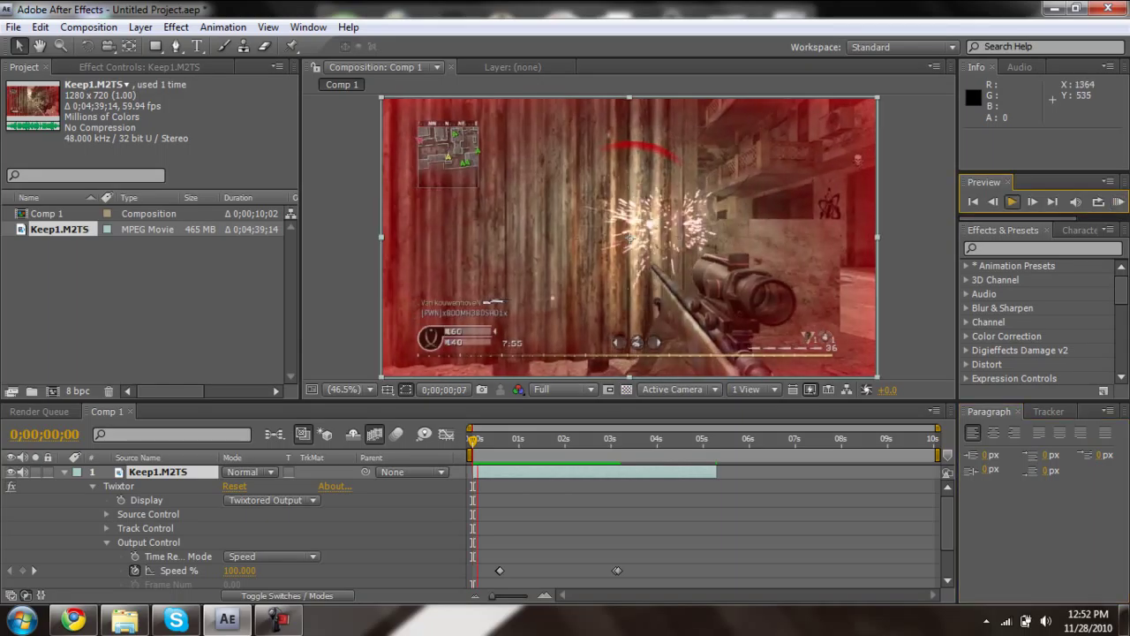
click(1118, 201)
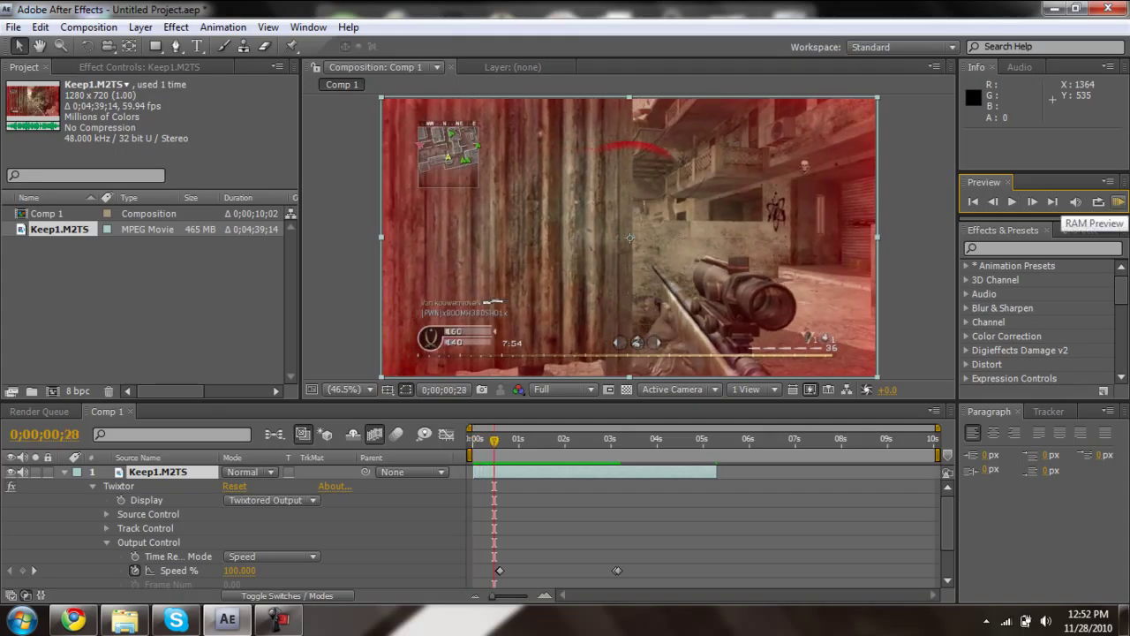
click(1118, 201)
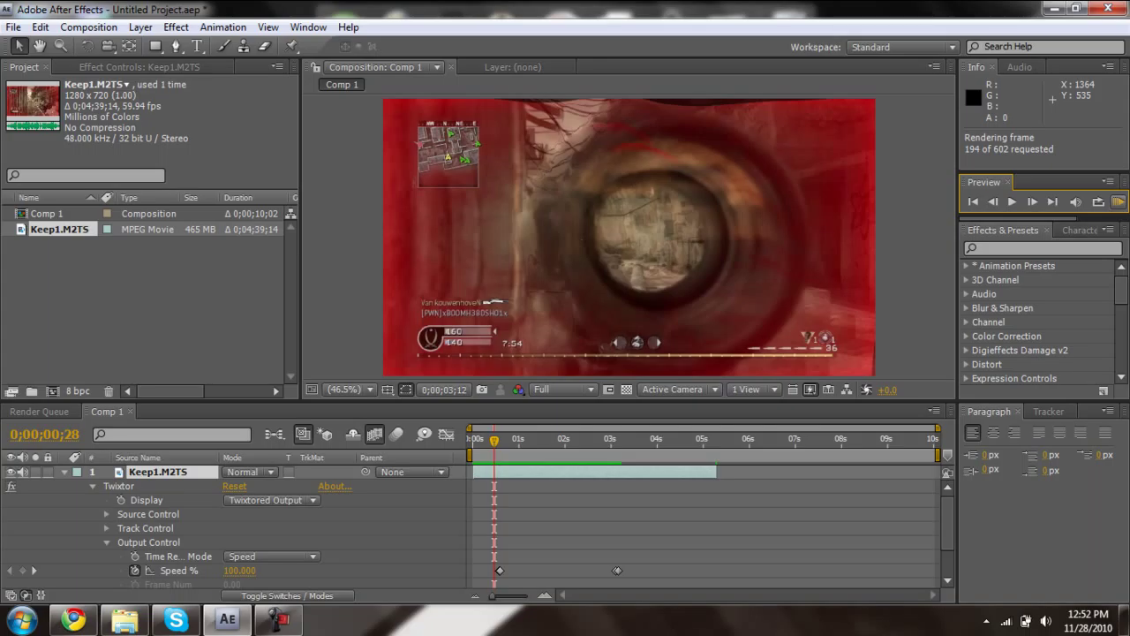
key(Escape)
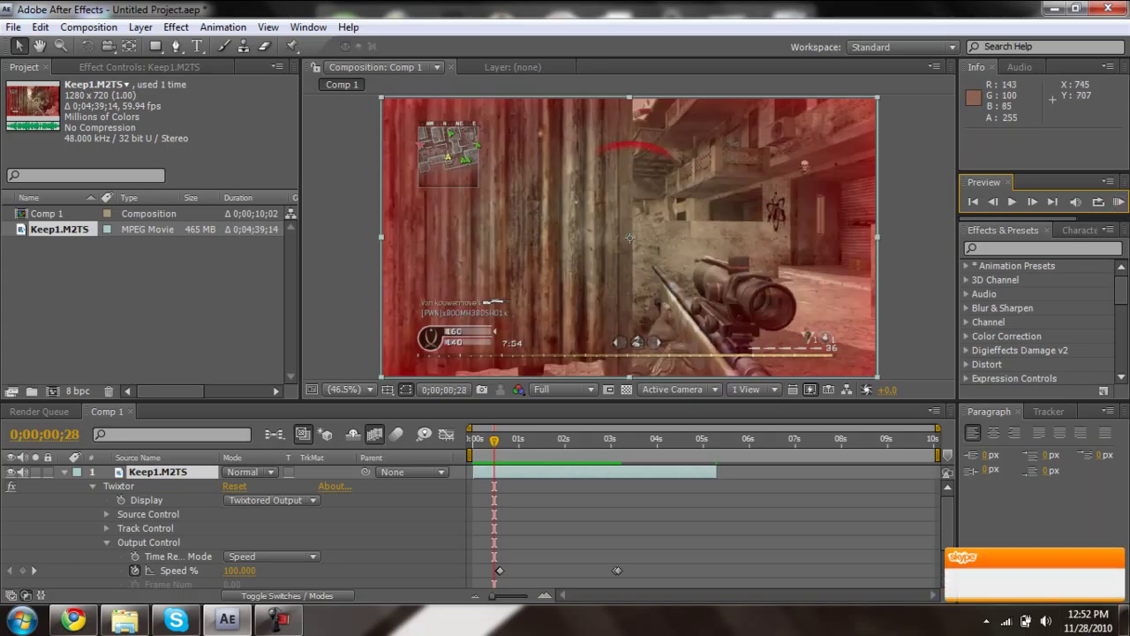
Add Comp 1 to the render queue and set its output module format to H.264.
click(88, 26)
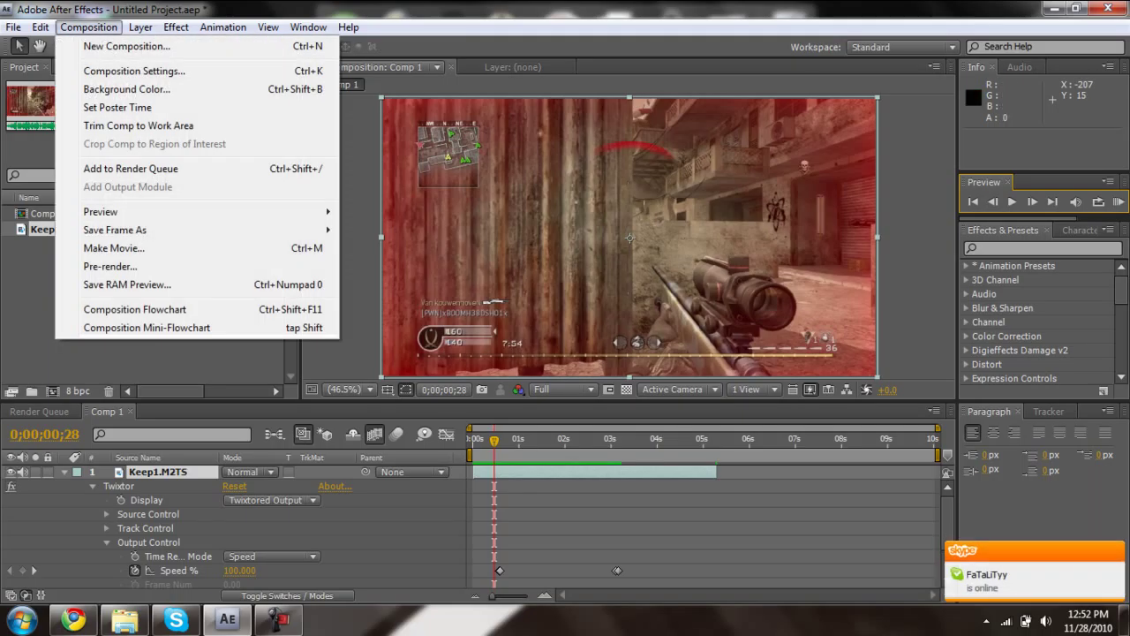
click(131, 169)
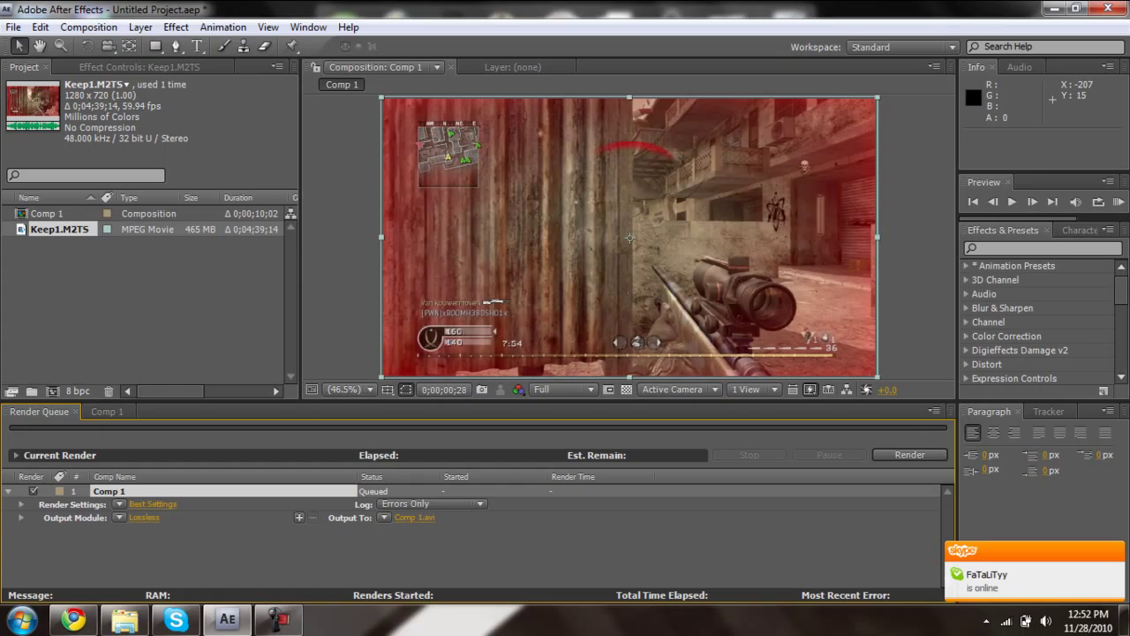
click(144, 518)
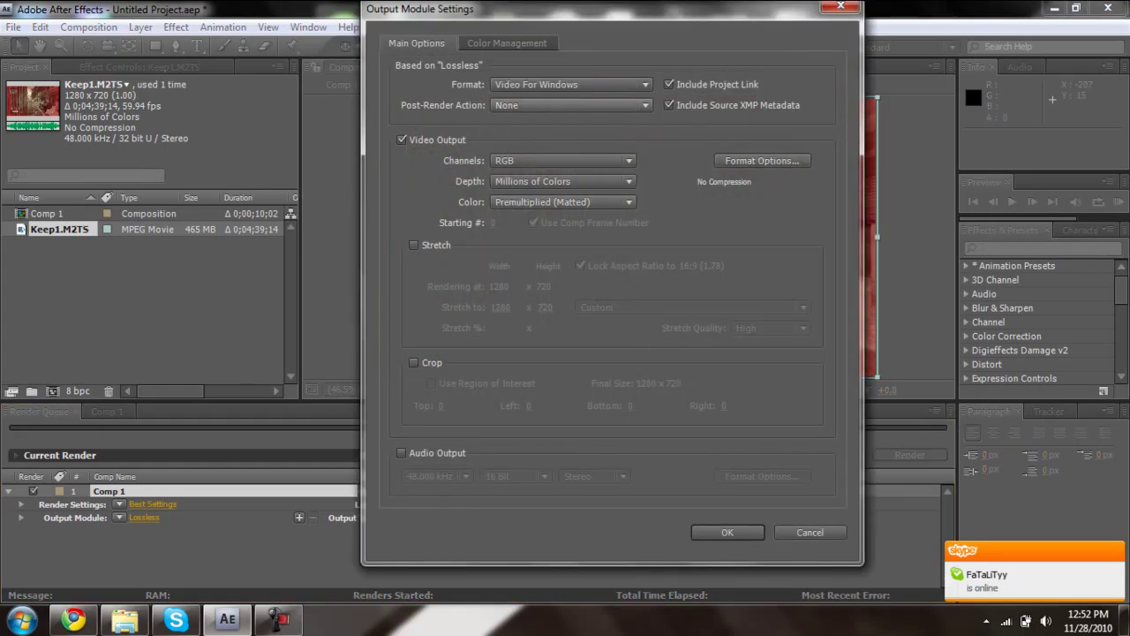
click(570, 84)
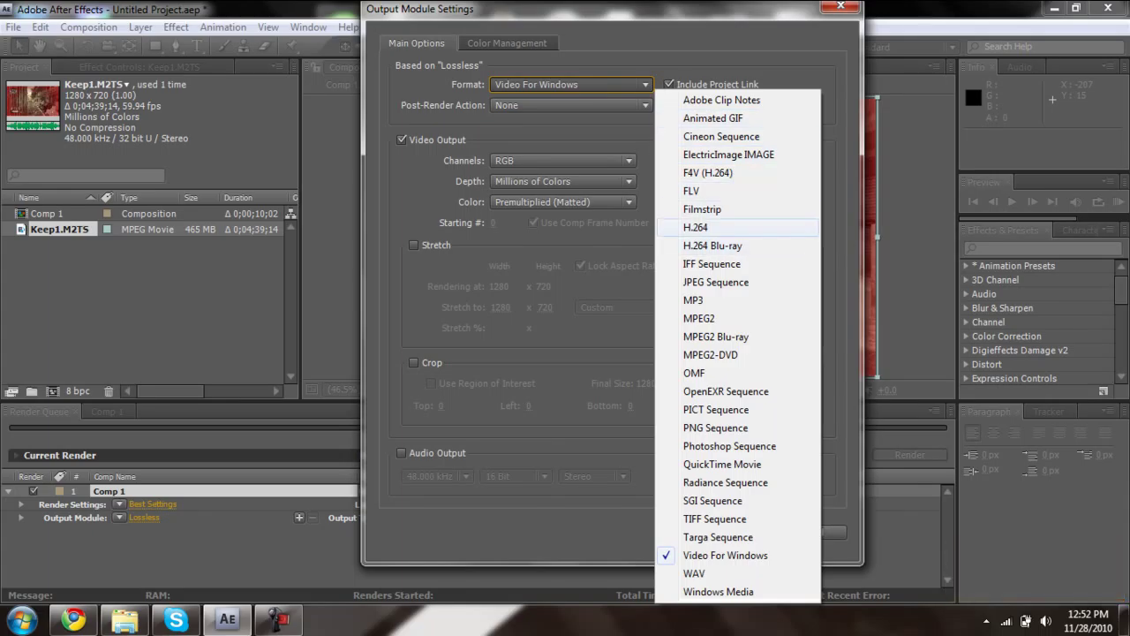
click(737, 227)
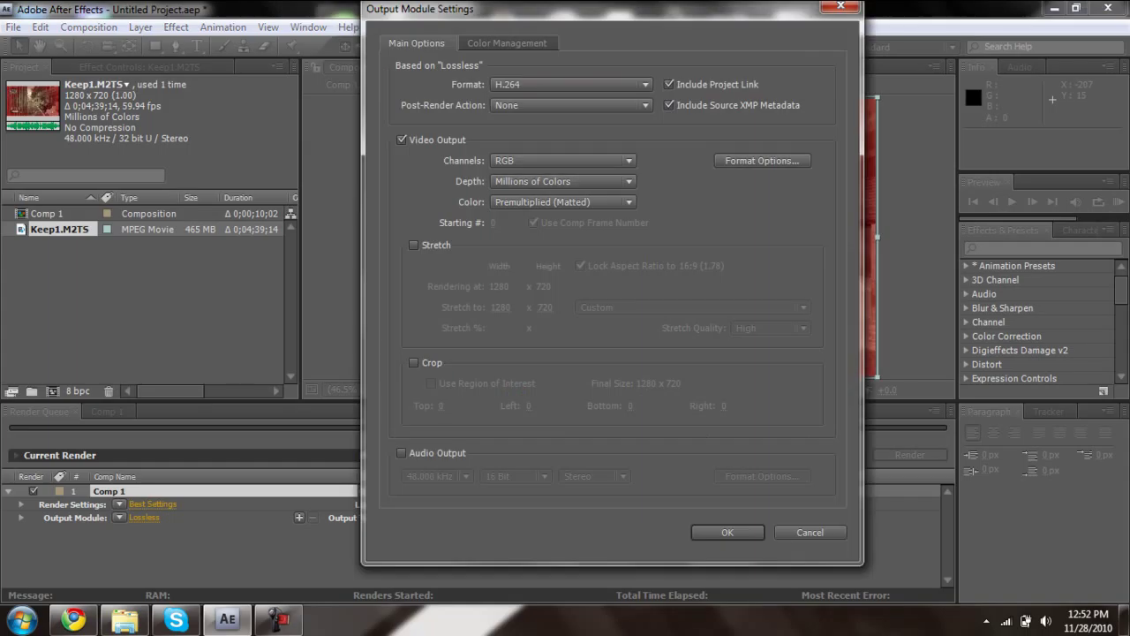
key(Return)
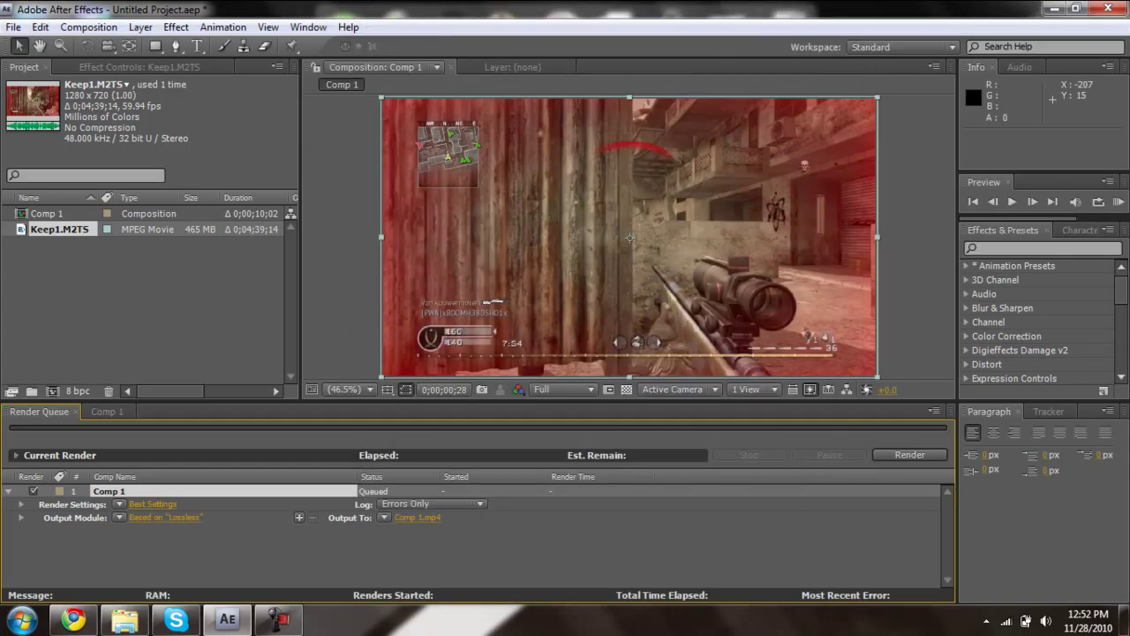
Try to name the queued render's output file Test on the Desktop.
click(417, 518)
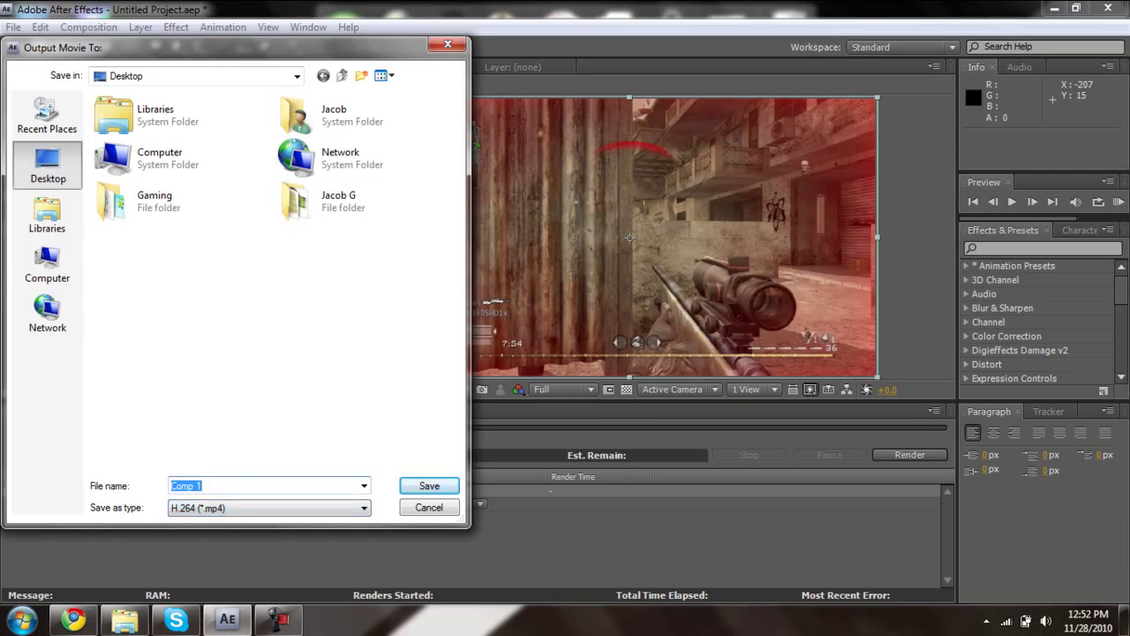
text(Test)
key(Return)
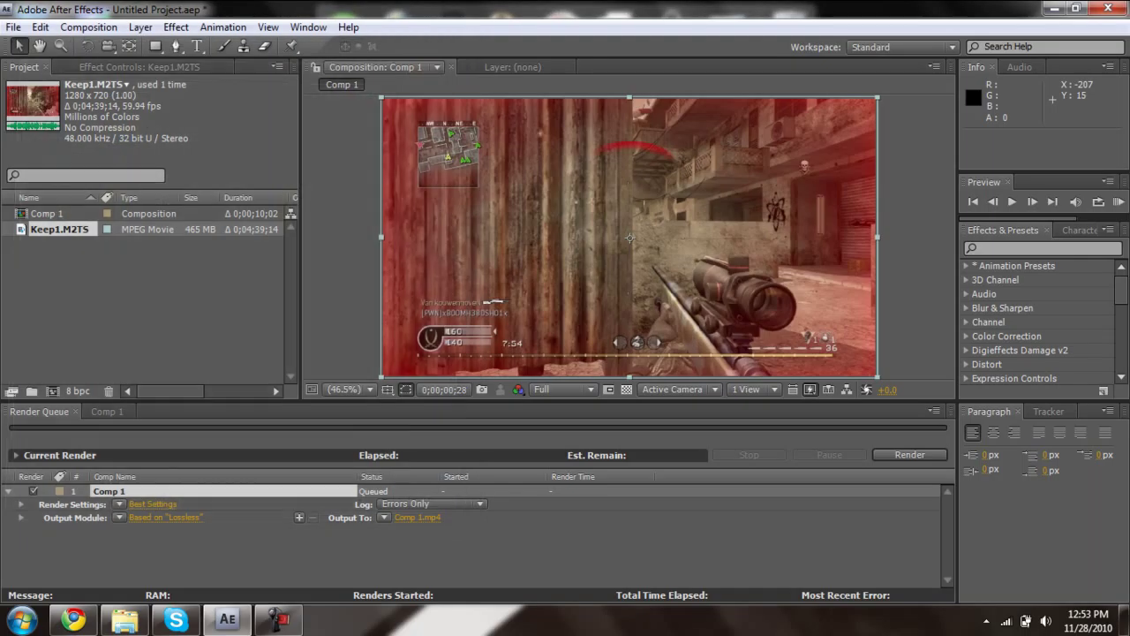